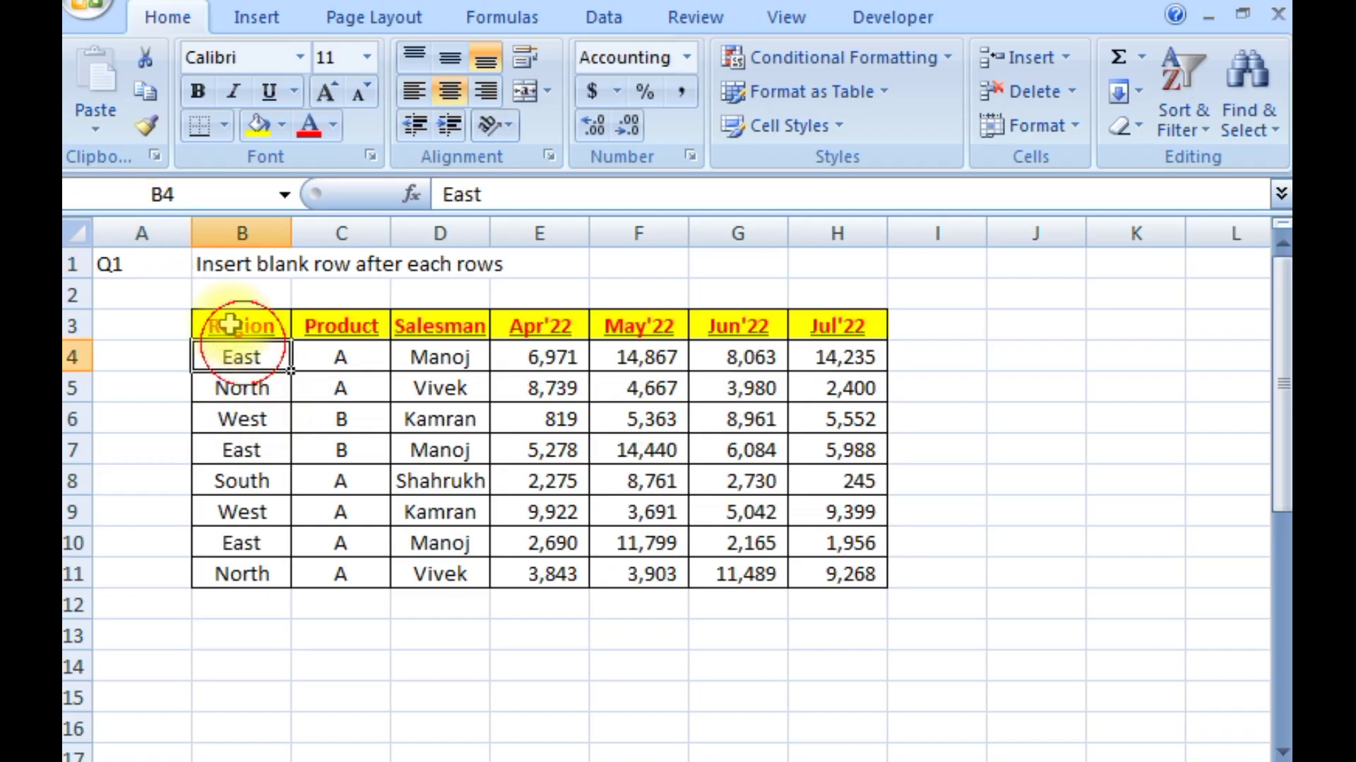
Review the task and table, trying a blank row above the North record, then undoing it
{"action": "left_click", "coordinate": [142, 264]}
{"action": "left_click", "coordinate": [233, 265]}
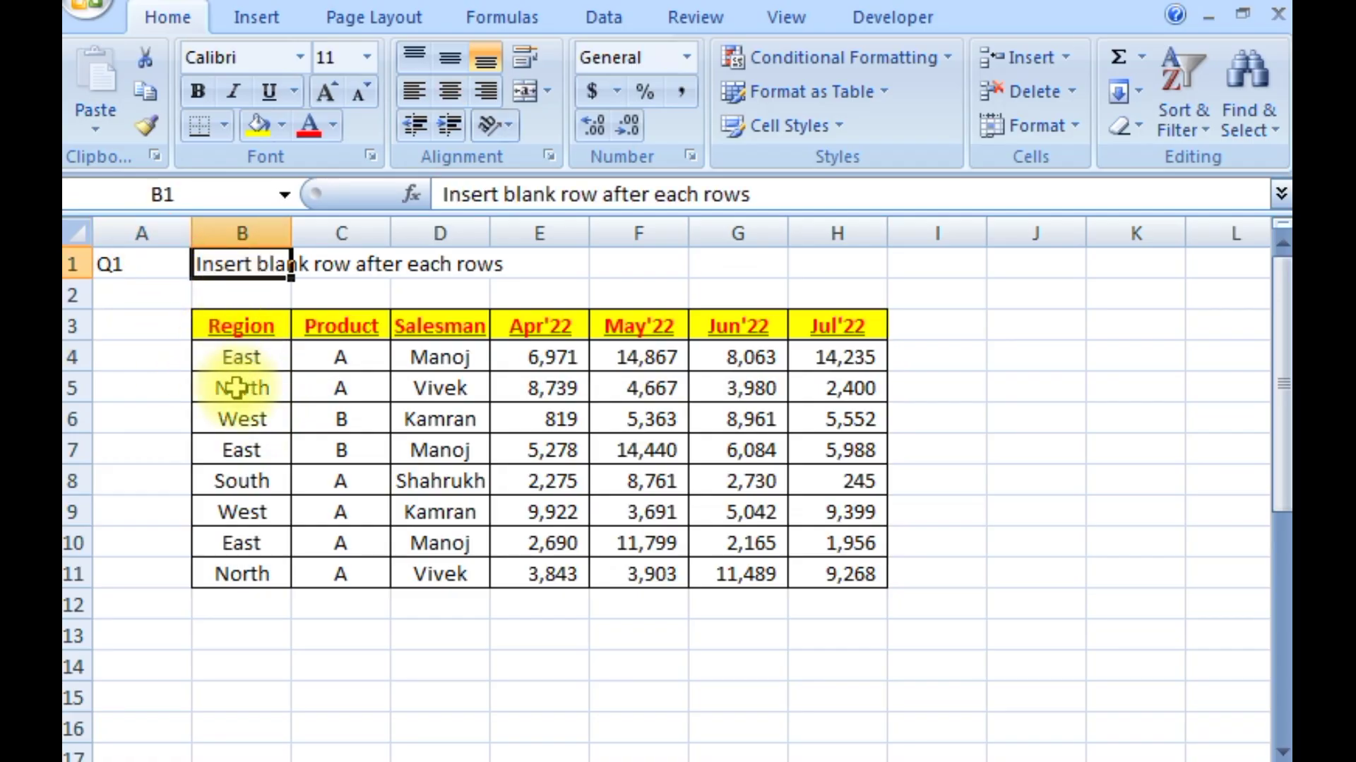
{"action": "left_click", "coordinate": [242, 326]}
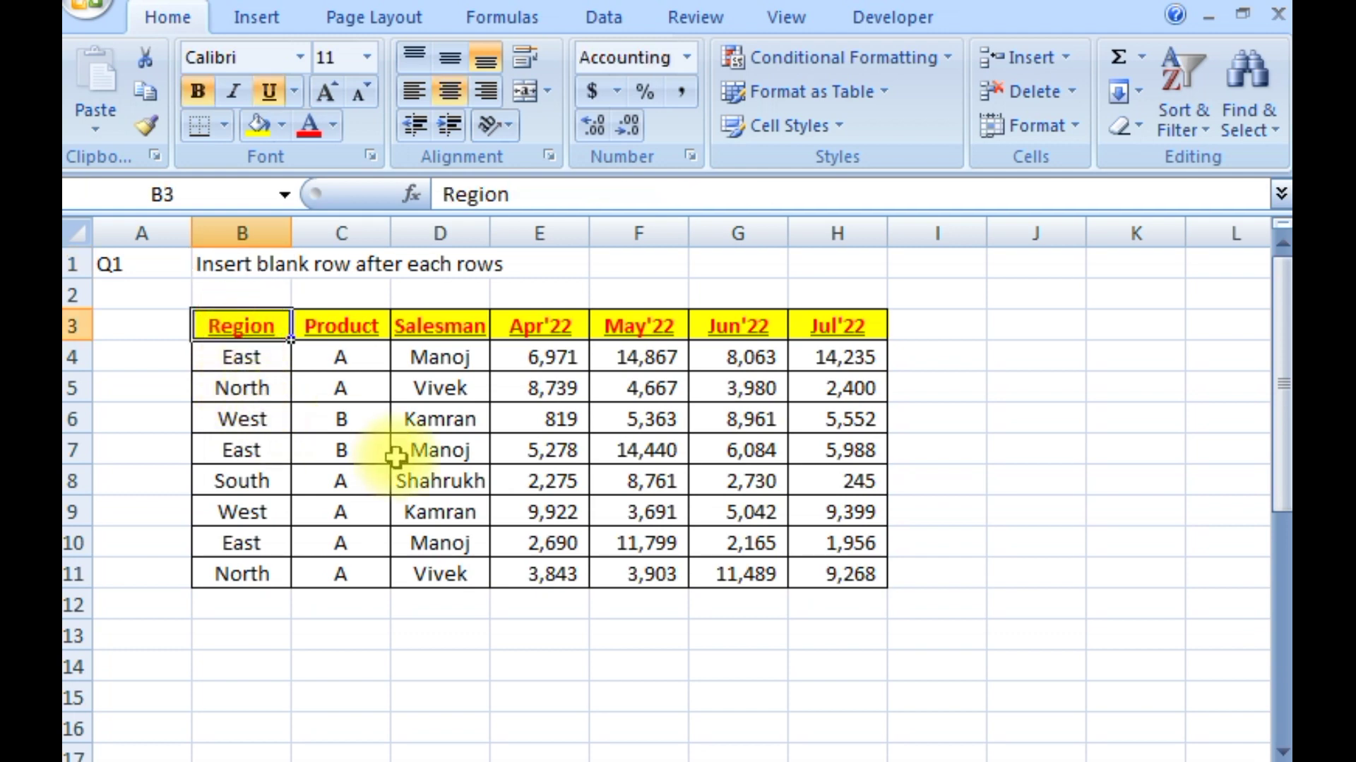
{"action": "left_click", "coordinate": [838, 574]}
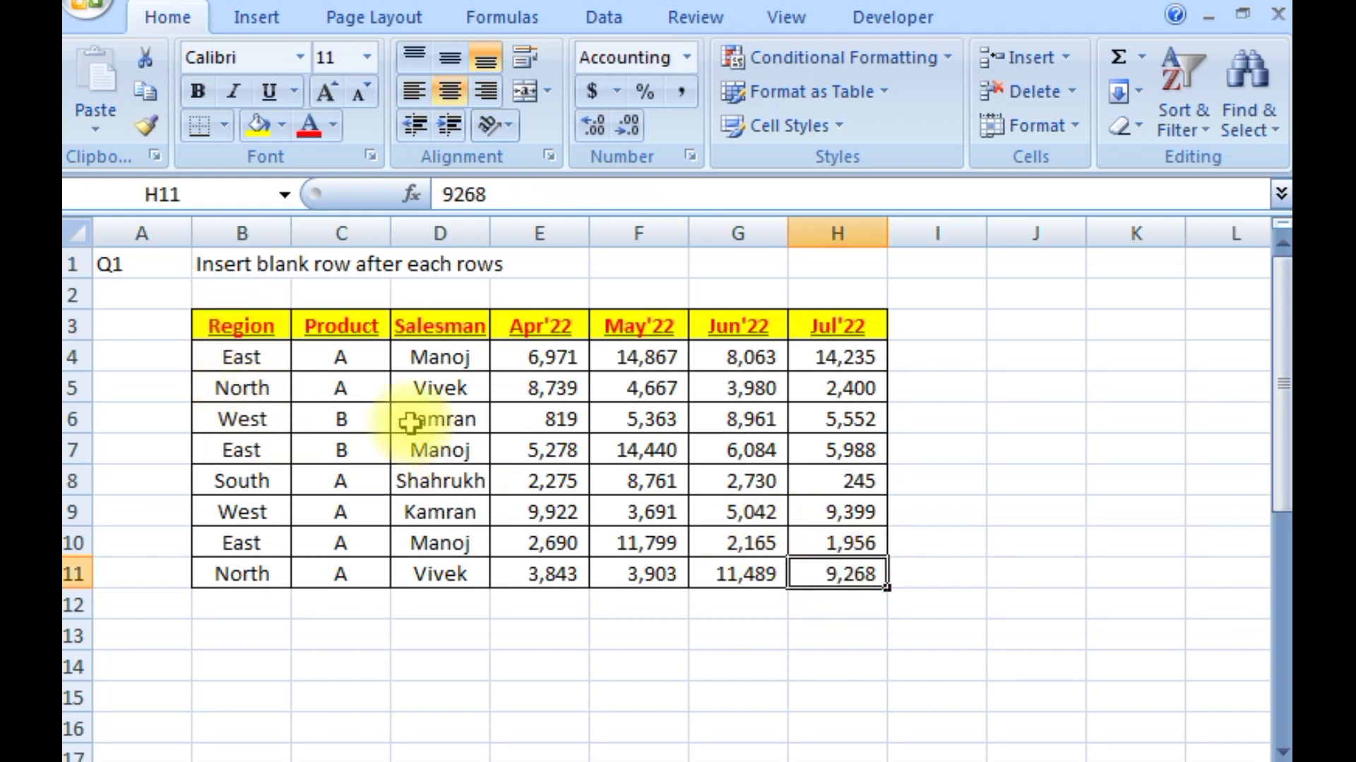
{"action": "left_click", "coordinate": [78, 389]}
{"action": "right_click", "coordinate": [83, 391]}
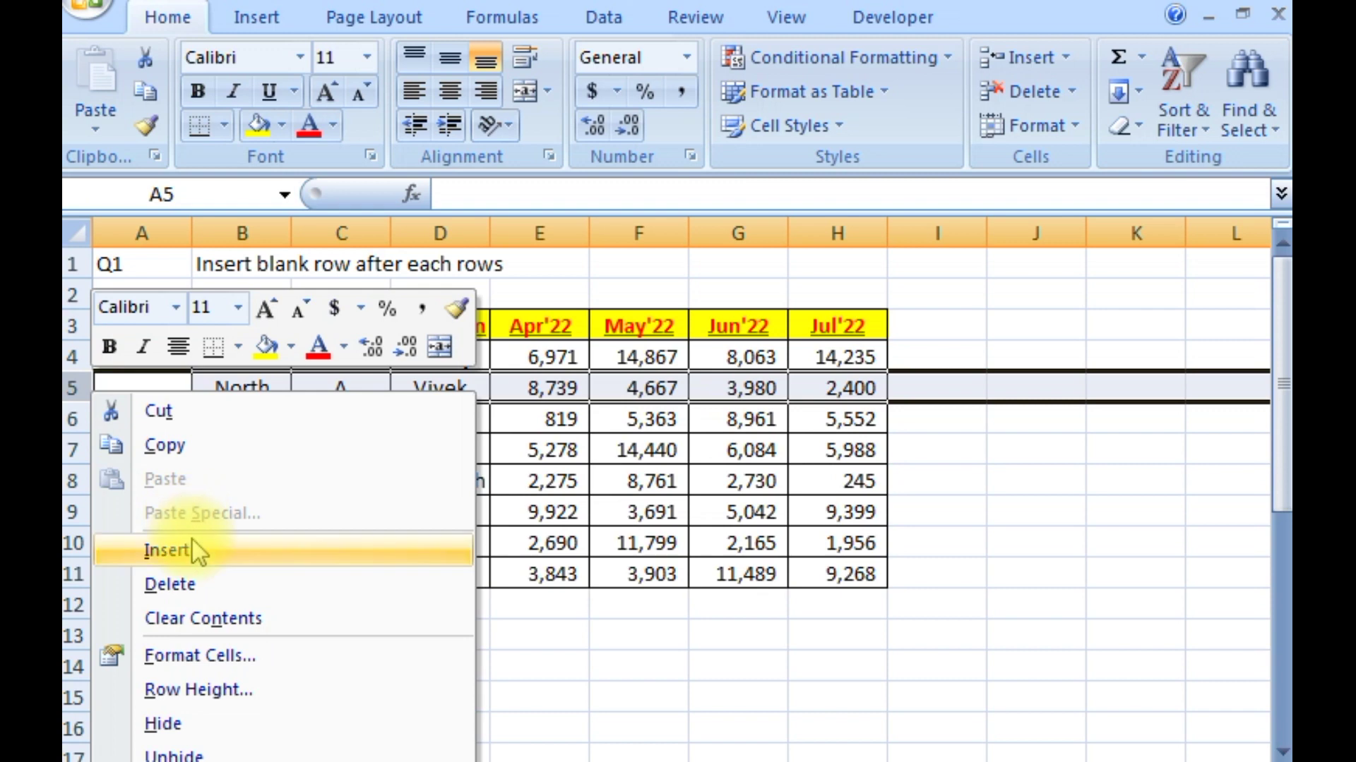
{"action": "left_click", "coordinate": [191, 540]}
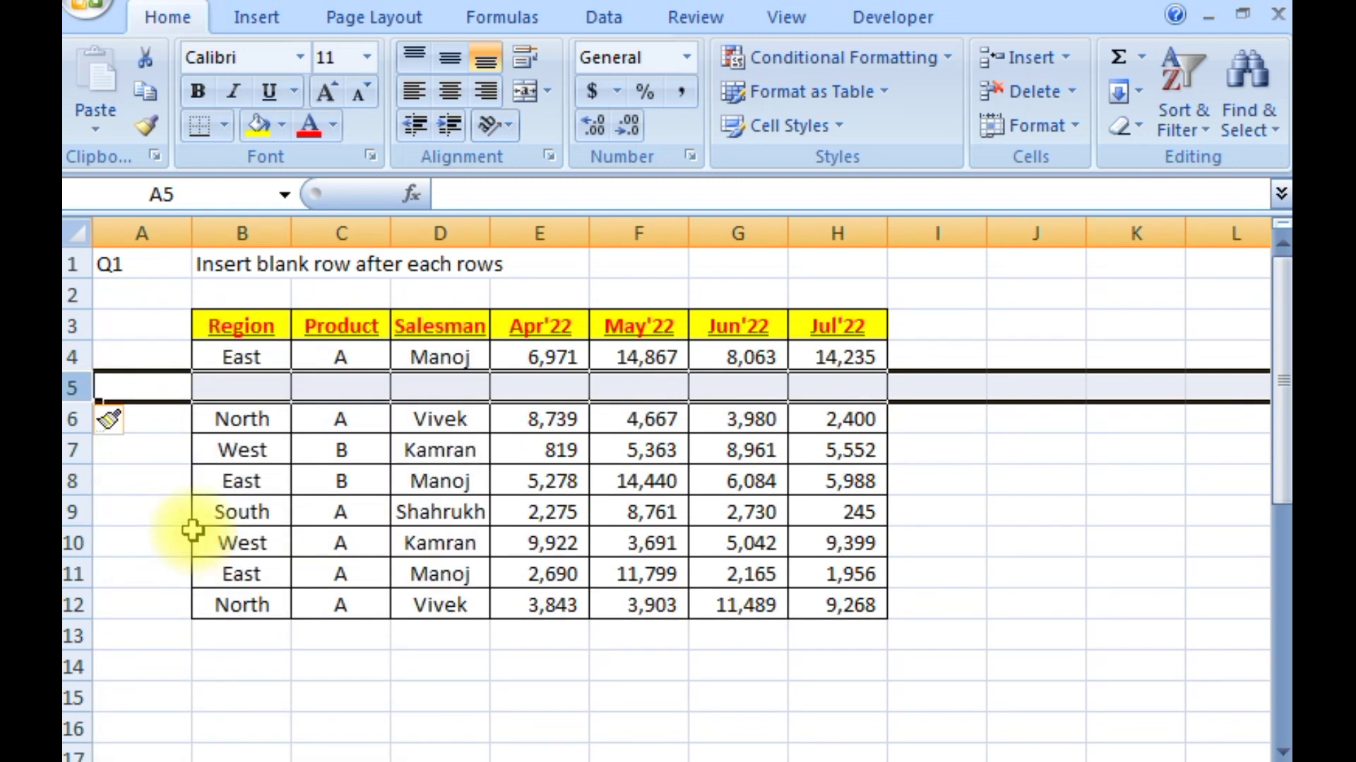
{"action": "key", "text": "ctrl+z"}
{"action": "left_click", "coordinate": [413, 440]}
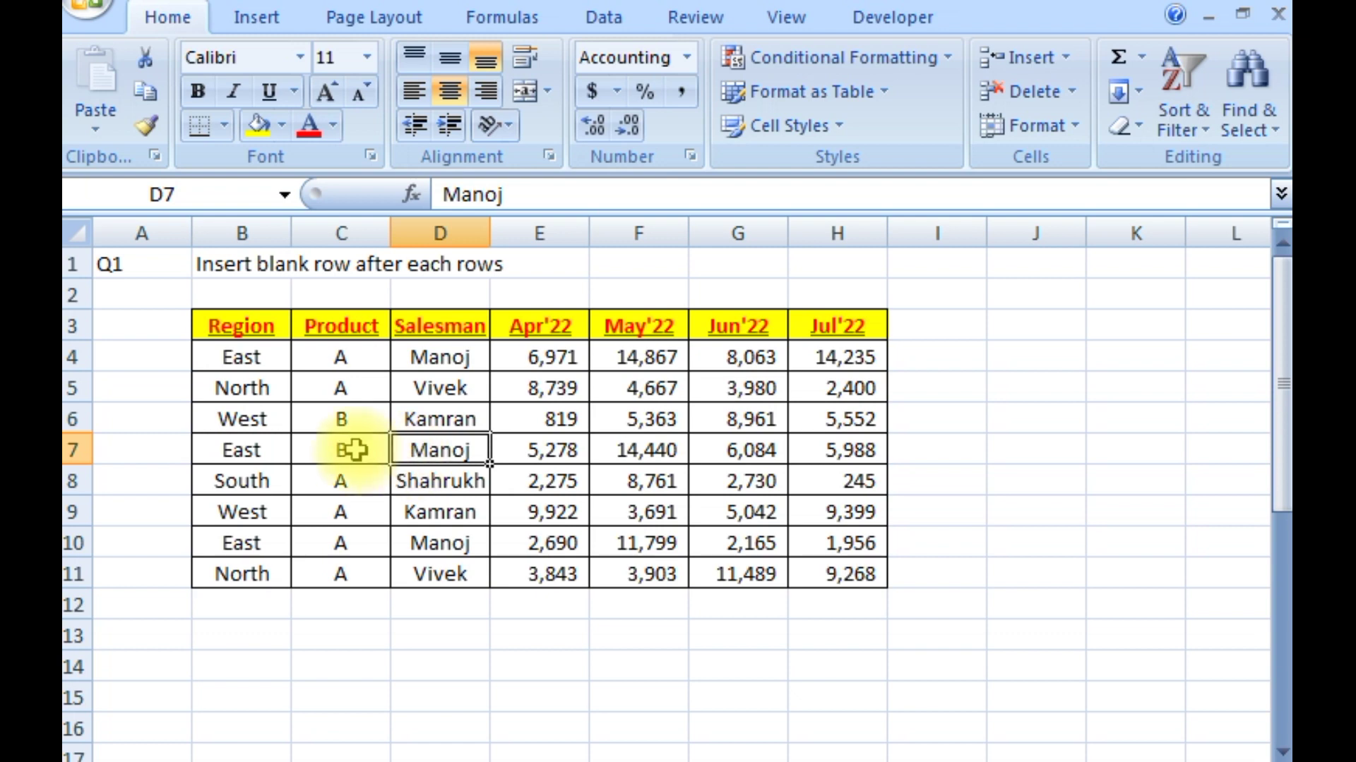
{"action": "left_click", "coordinate": [131, 332]}
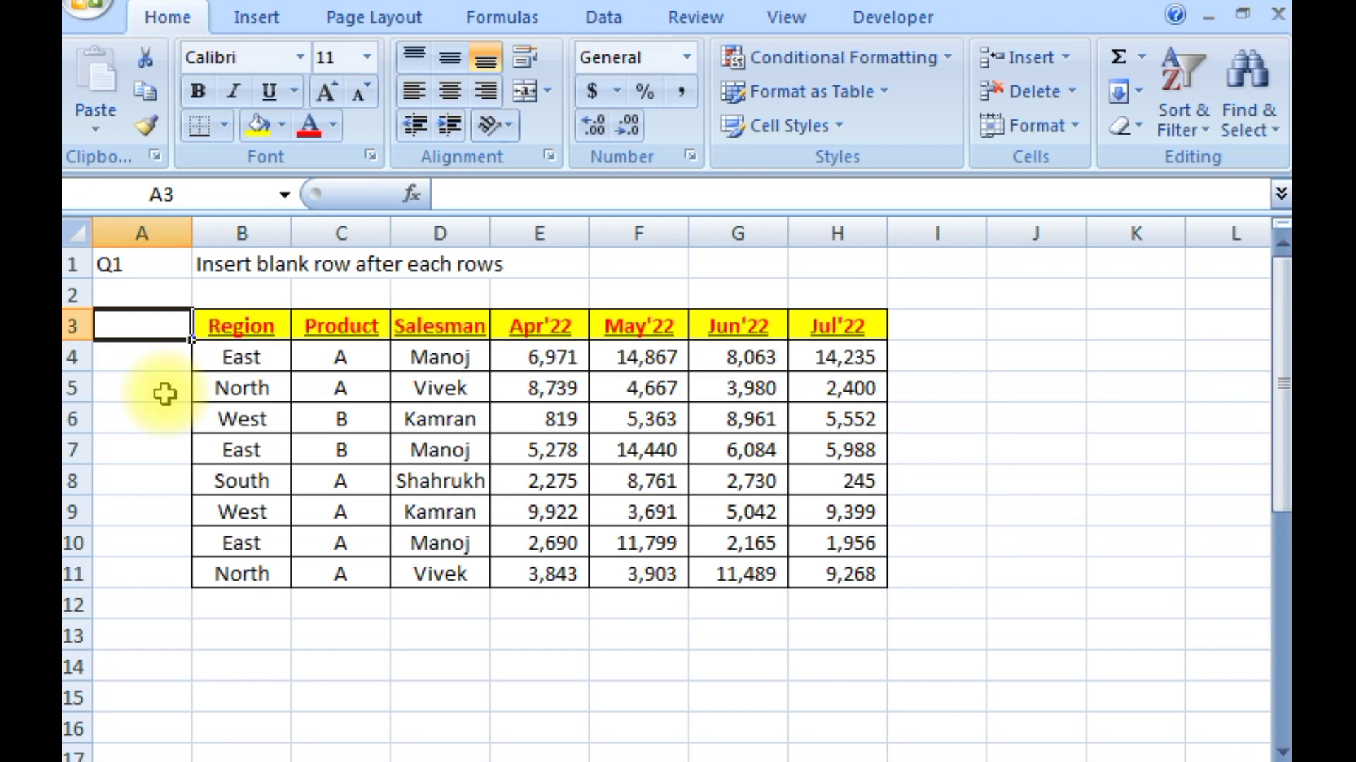
Insert an empty column B in front of the sales table
{"action": "key", "text": "Right"}
{"action": "key", "text": "Left"}
{"action": "left_click", "coordinate": [206, 234]}
{"action": "right_click", "coordinate": [208, 235]}
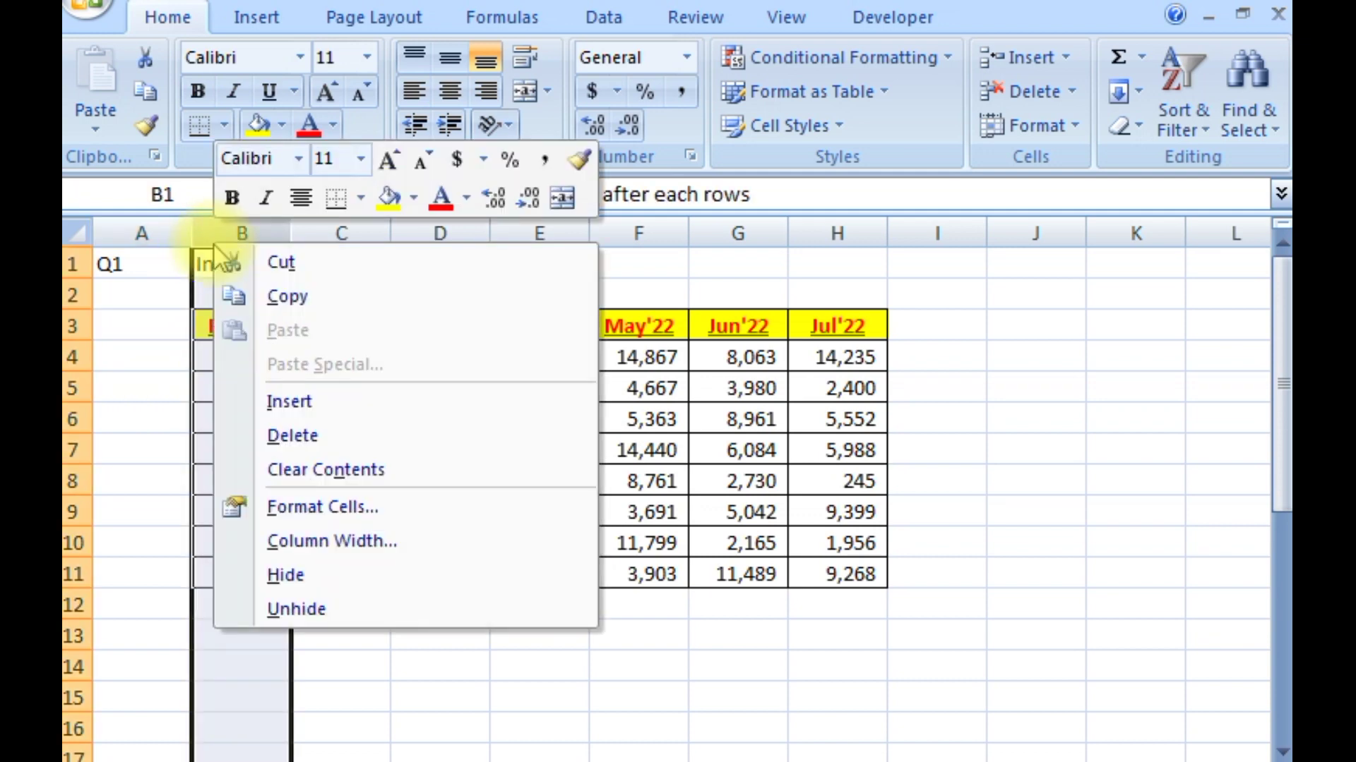
{"action": "left_click", "coordinate": [292, 402]}
Head the new column 'support' in cell B3
{"action": "left_click", "coordinate": [220, 324]}
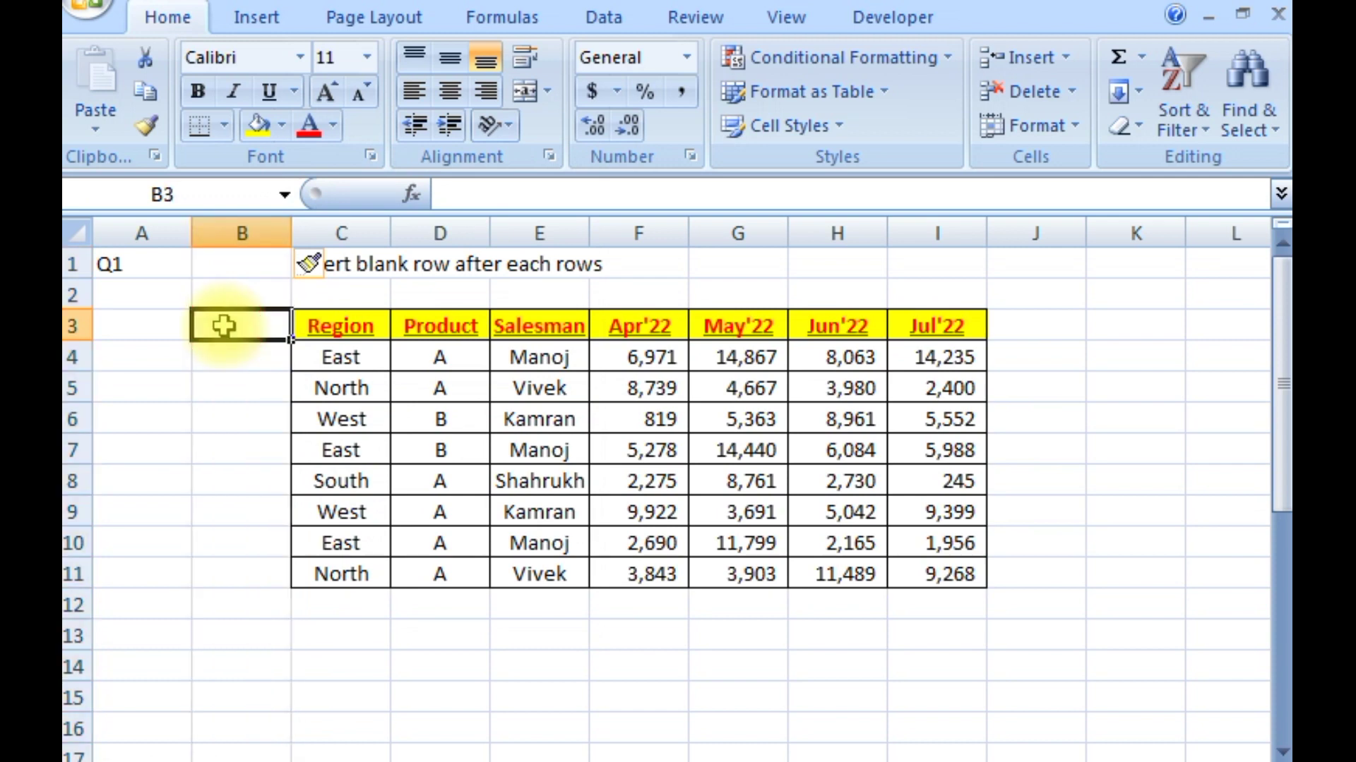
{"action": "type", "text": "s"}
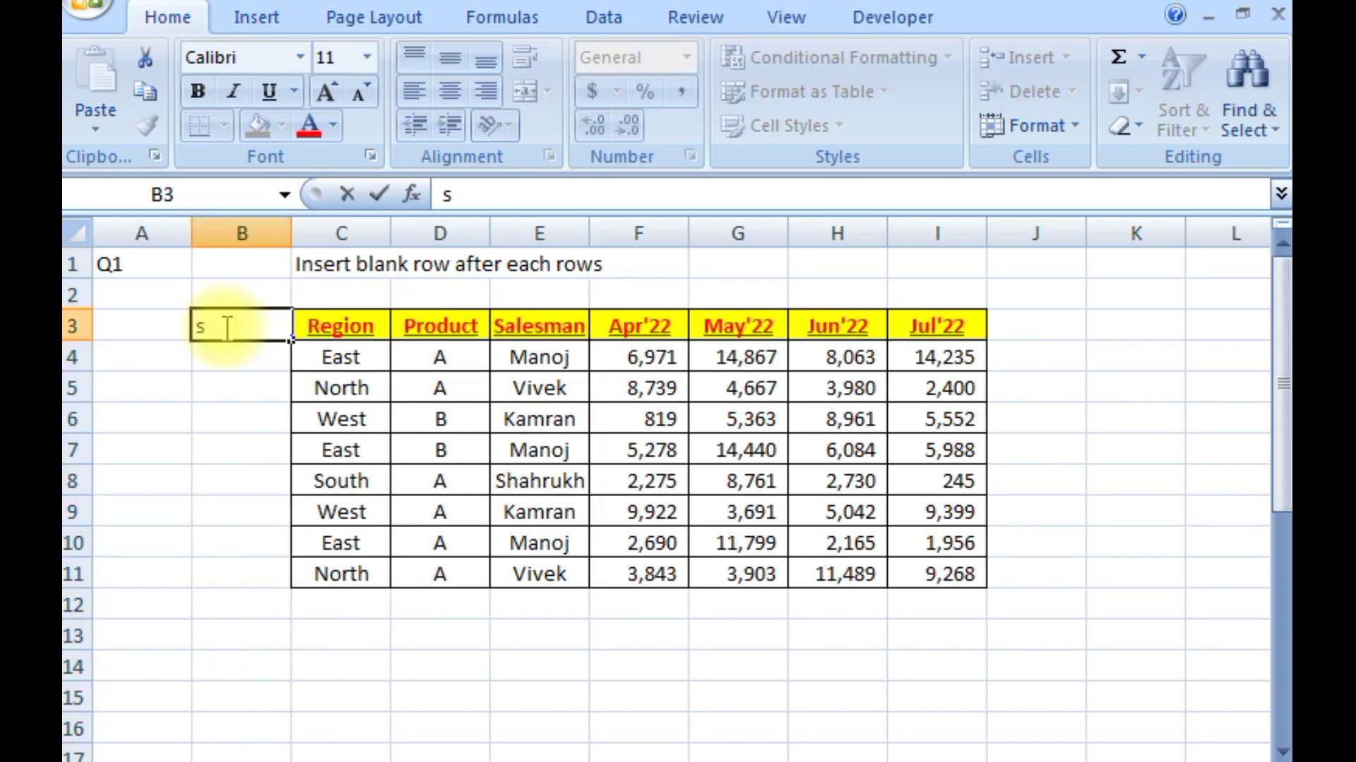
{"action": "type", "text": "p"}
{"action": "key", "text": "BackSpace"}
{"action": "key", "text": "BackSpace"}
{"action": "type", "text": "s"}
{"action": "type", "text": "p"}
{"action": "key", "text": "BackSpace"}
{"action": "type", "text": "upport"}
{"action": "key", "text": "Return"}
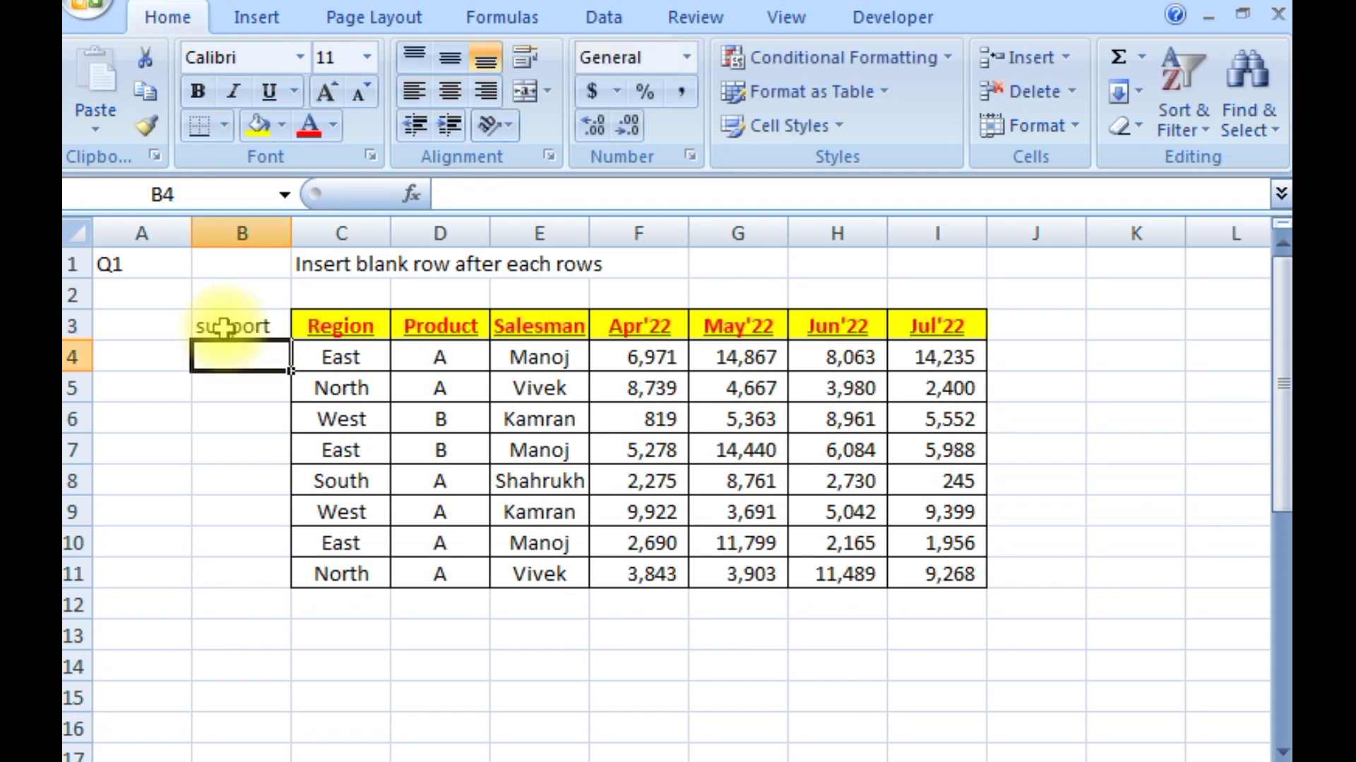
{"action": "key", "text": "ctrl+Right"}
{"action": "key", "text": "ctrl+Right"}
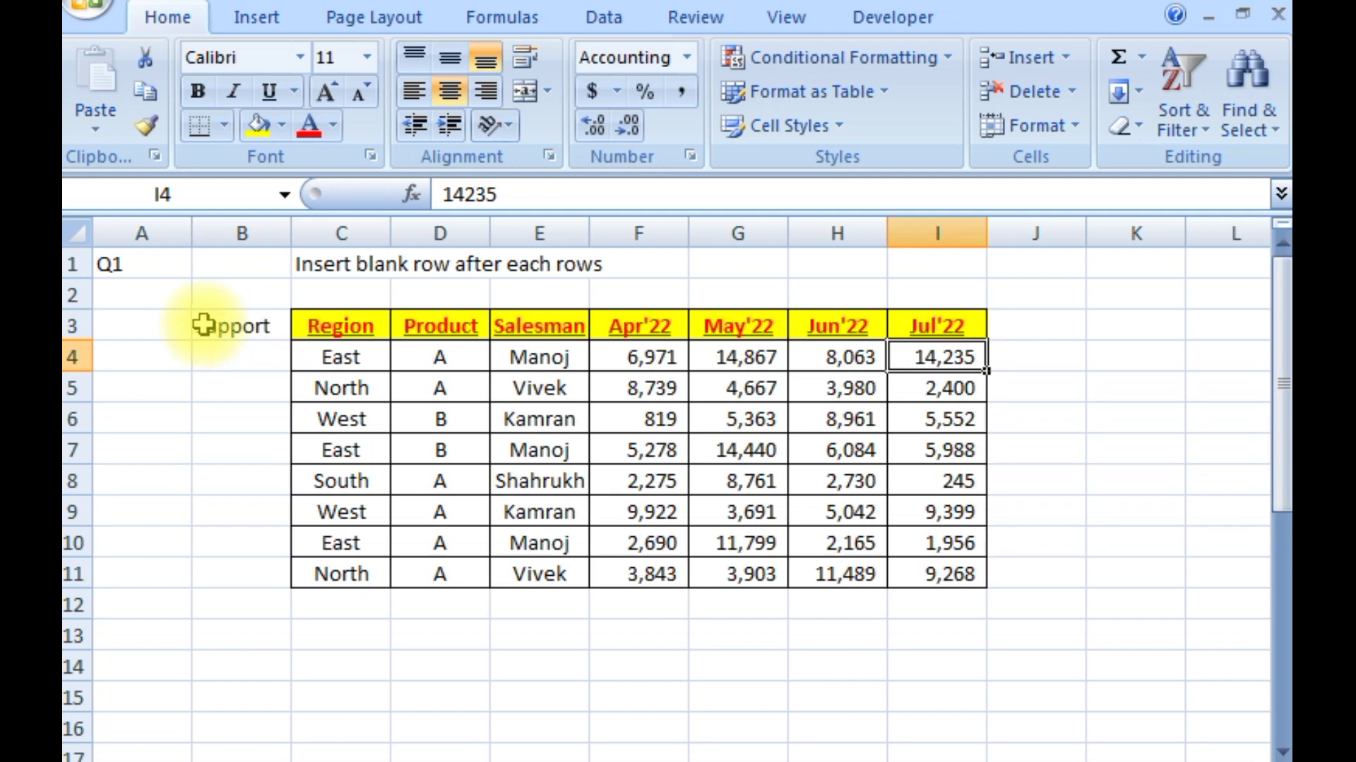
Enter 1 and 2 in B4:B5 and fill the series down to 8 in B11
{"action": "left_click", "coordinate": [227, 379]}
{"action": "left_click", "coordinate": [233, 358]}
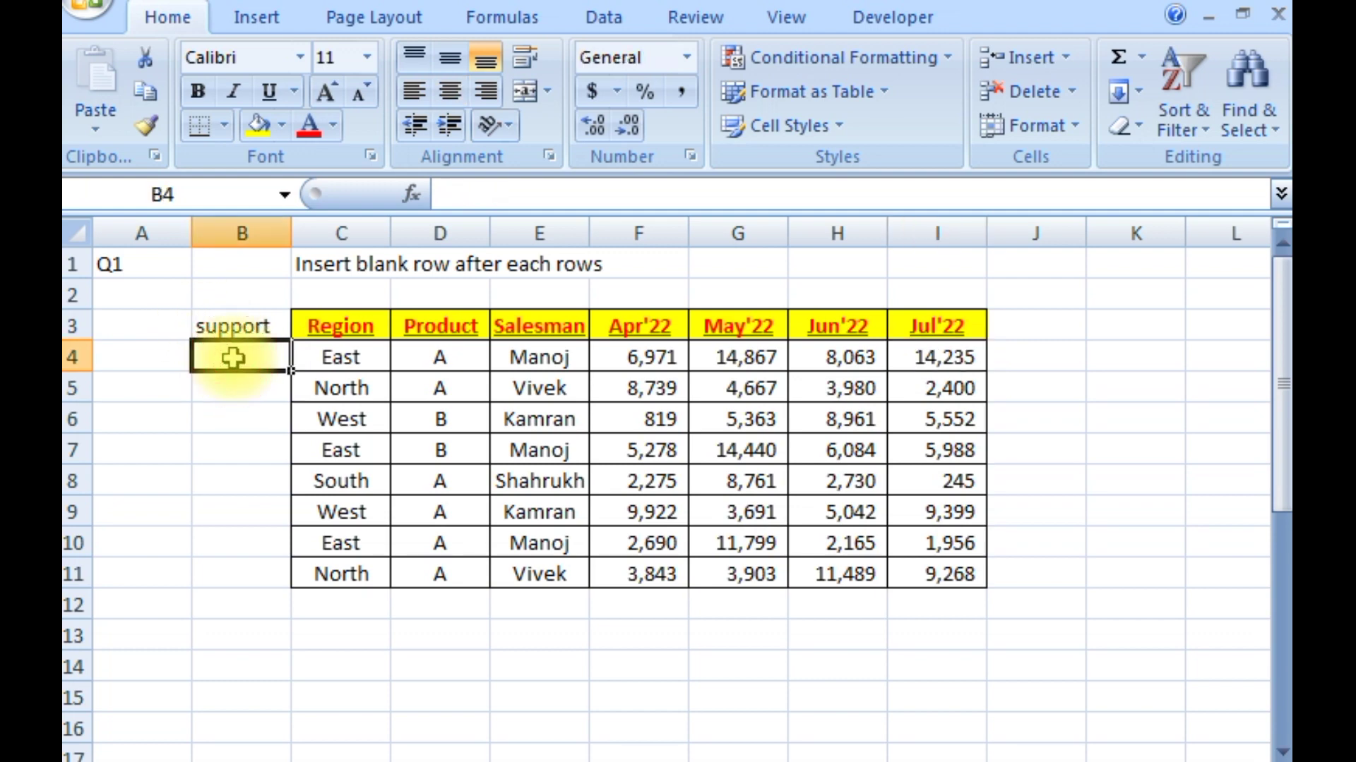
{"action": "type", "text": "1"}
{"action": "key", "text": "Return"}
{"action": "type", "text": "2"}
{"action": "key", "text": "Return"}
{"action": "left_click_drag", "start_coordinate": [239, 356], "coordinate": [255, 385]}
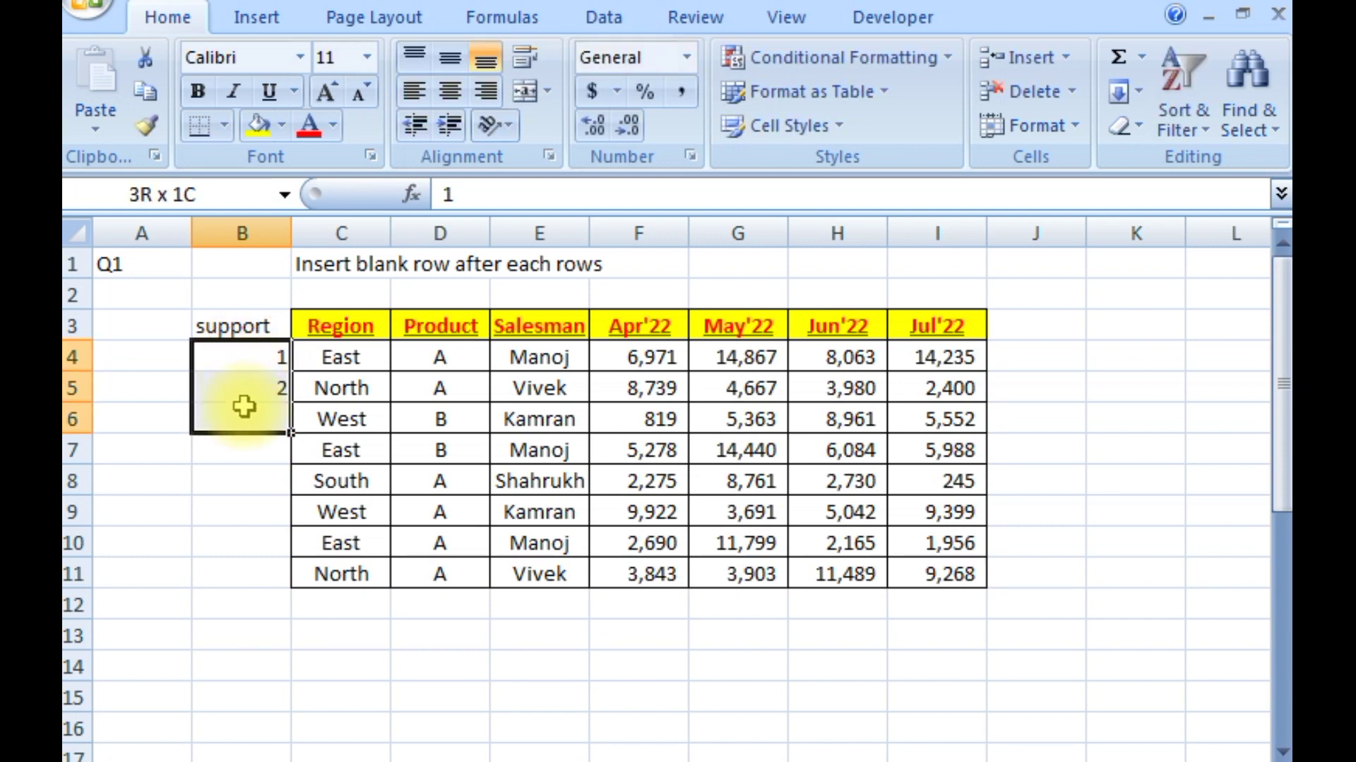
{"action": "double_click", "coordinate": [289, 402]}
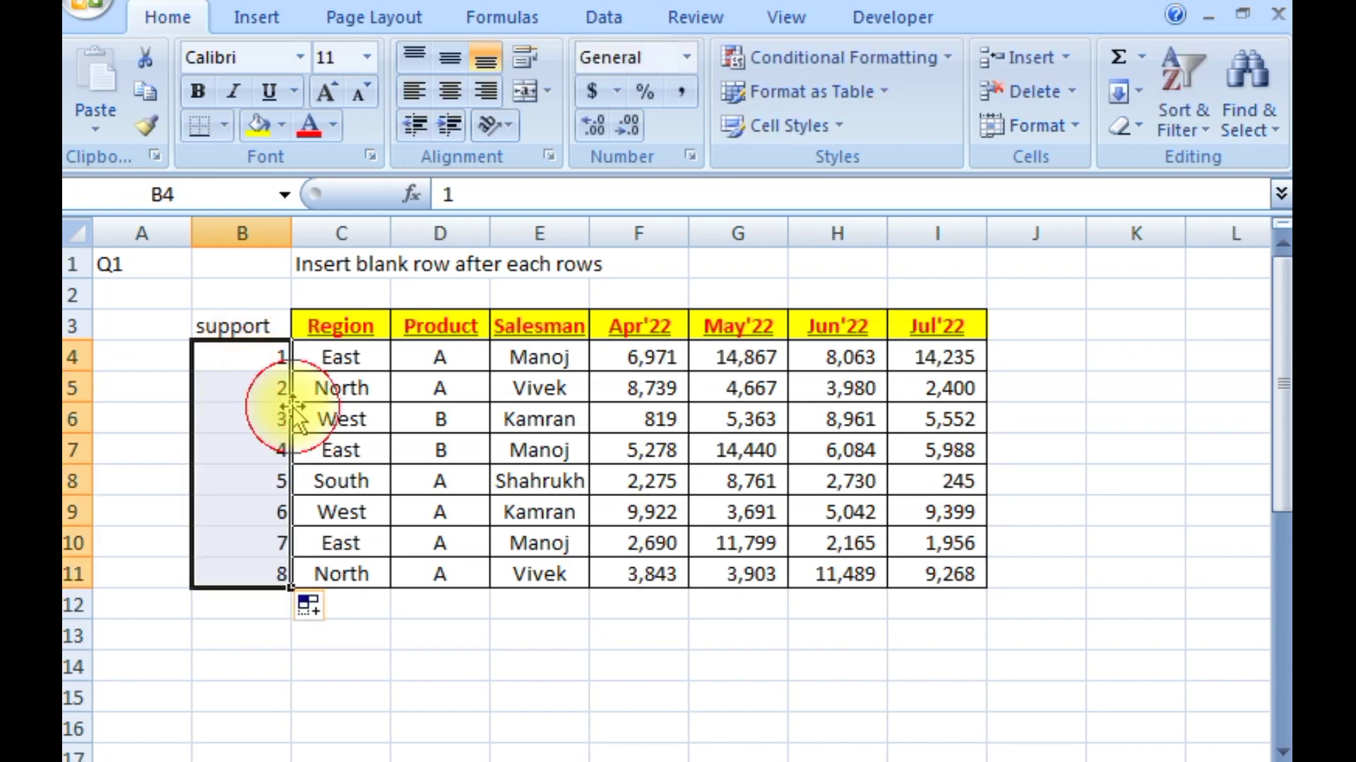
Copy the record numbers 1 to 8 in B4:B11
{"action": "left_click", "coordinate": [374, 634]}
{"action": "left_click_drag", "start_coordinate": [236, 360], "coordinate": [236, 566]}
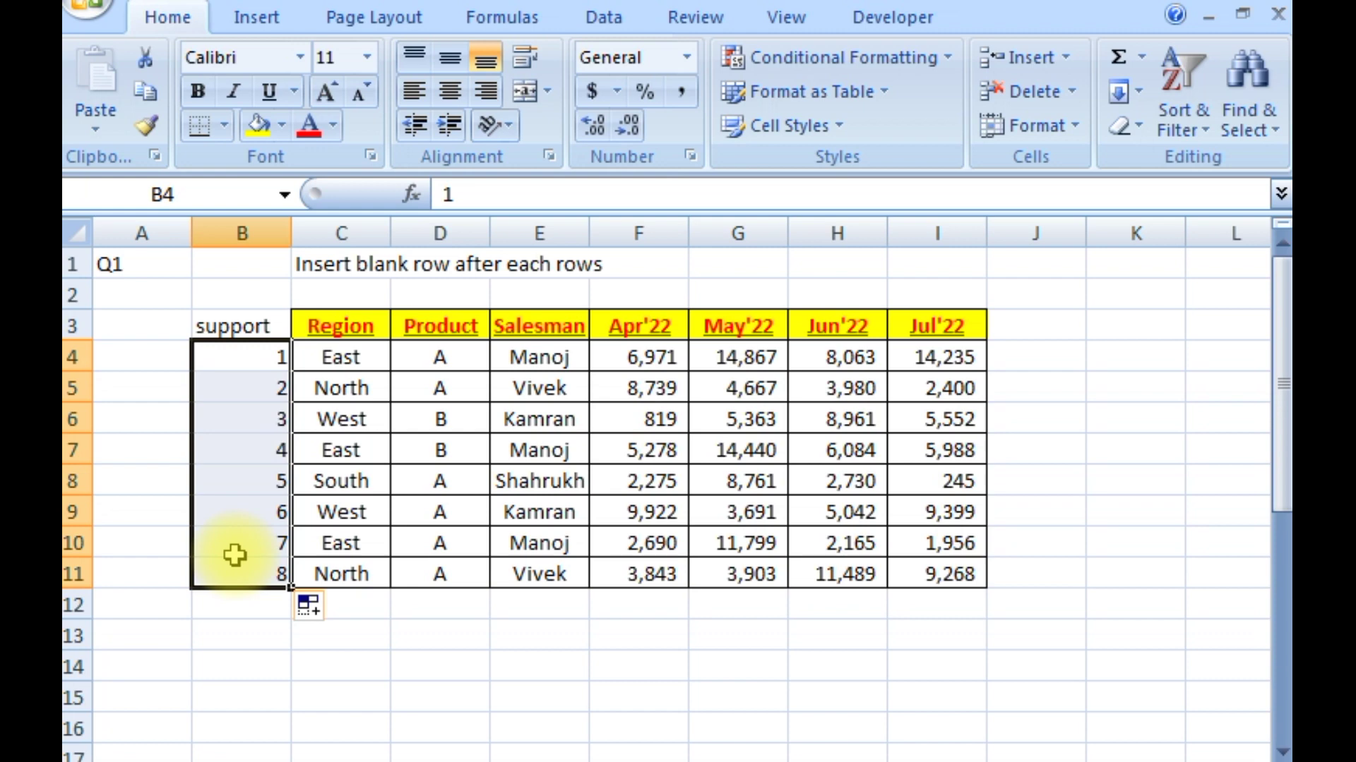
{"action": "key", "text": "ctrl+c"}
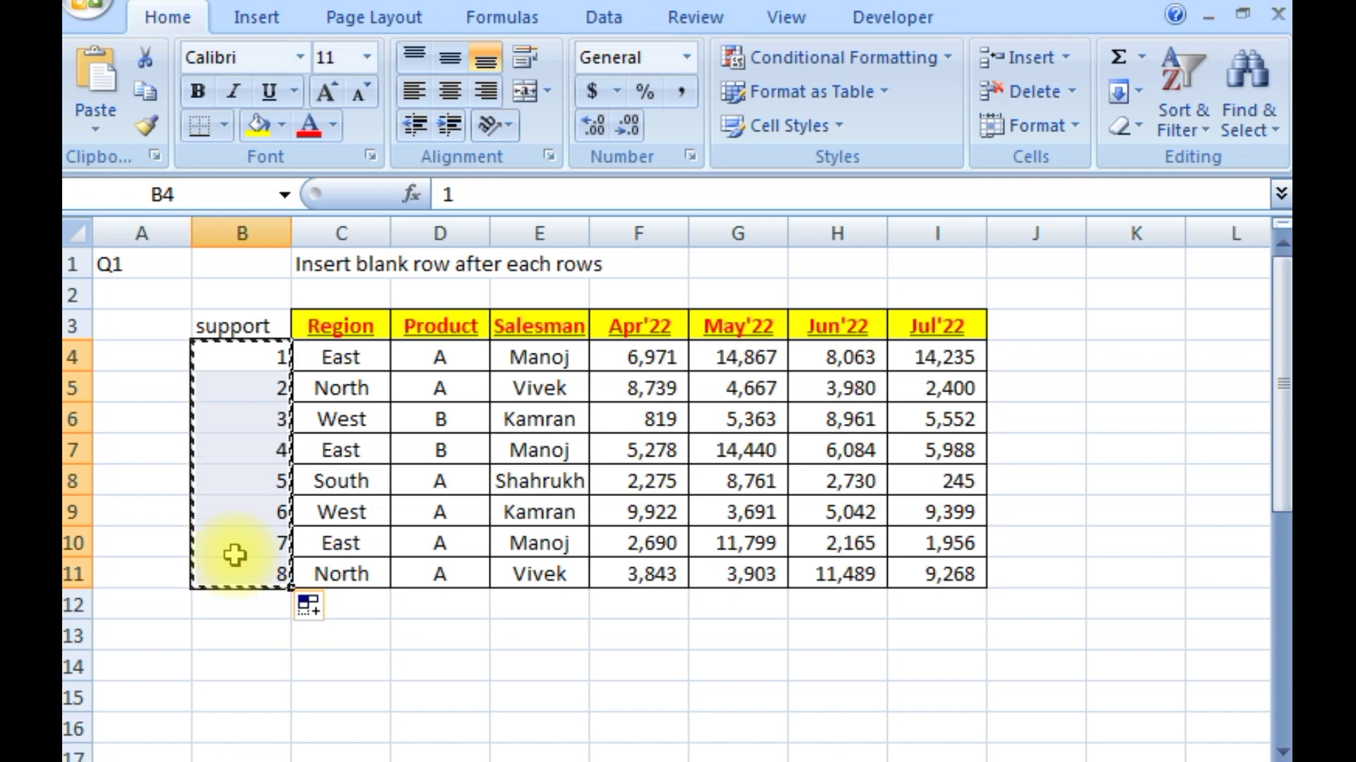
Paste the copied numbers 1–8 into B12, just below the table
{"action": "left_click", "coordinate": [243, 606]}
{"action": "right_click", "coordinate": [266, 613]}
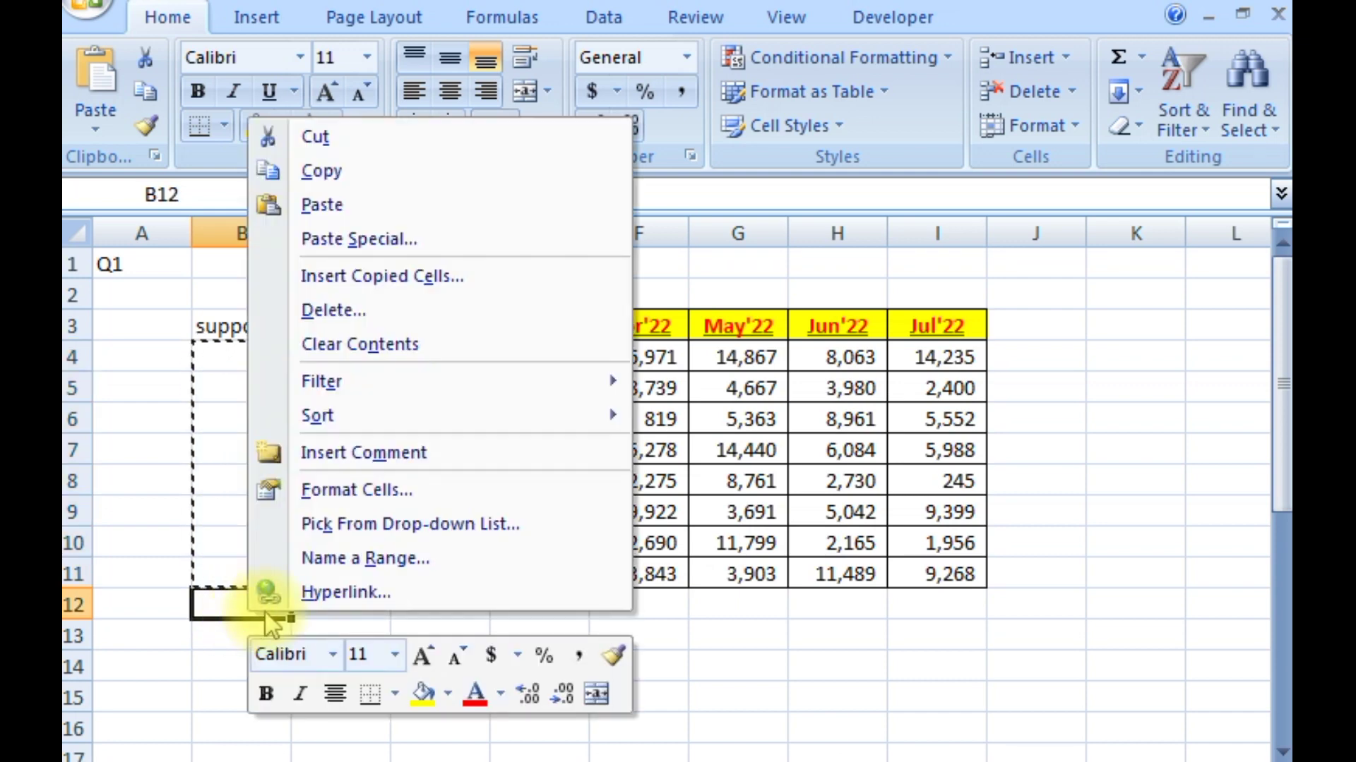
{"action": "left_click", "coordinate": [332, 205]}
Select the whole data region from B4, including the pasted rows, with Ctrl+A
{"action": "left_click", "coordinate": [226, 631]}
{"action": "left_click", "coordinate": [239, 349]}
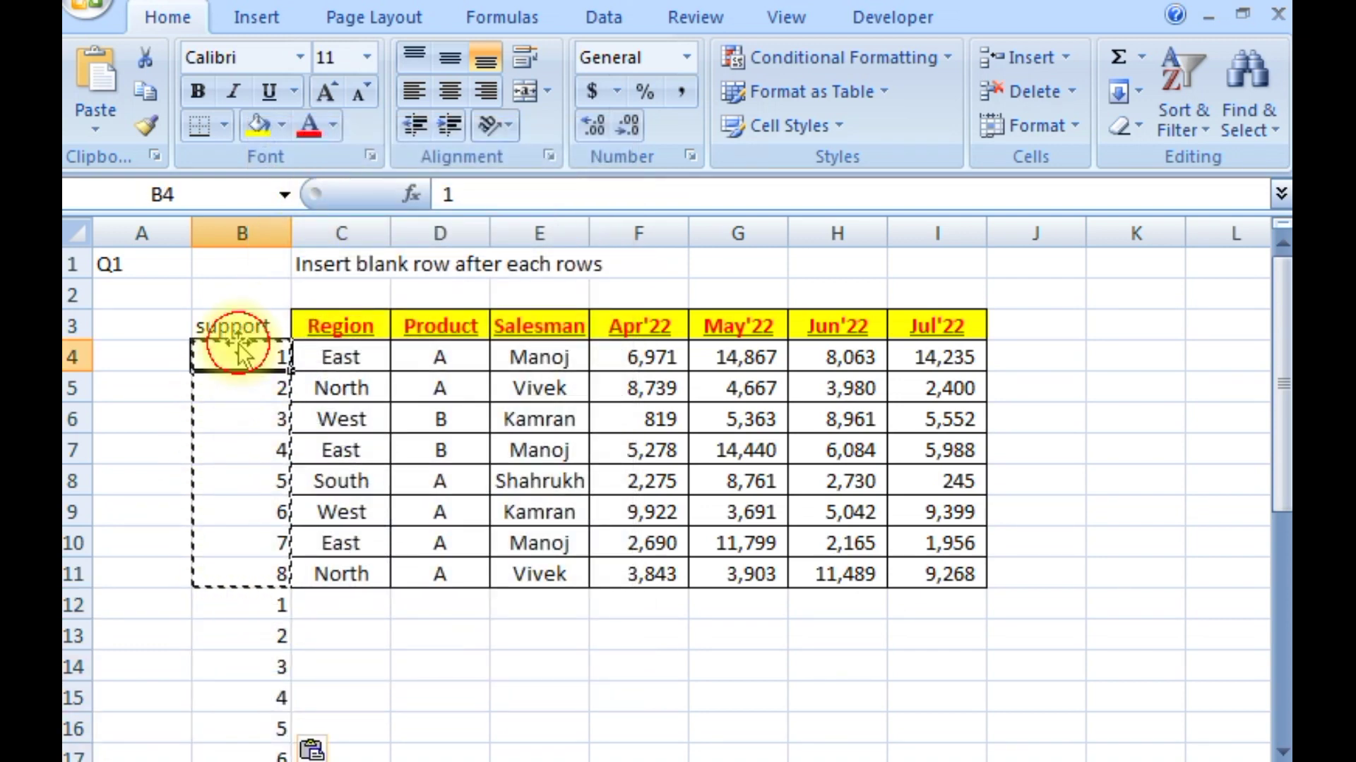
{"action": "key", "text": "ctrl+a"}
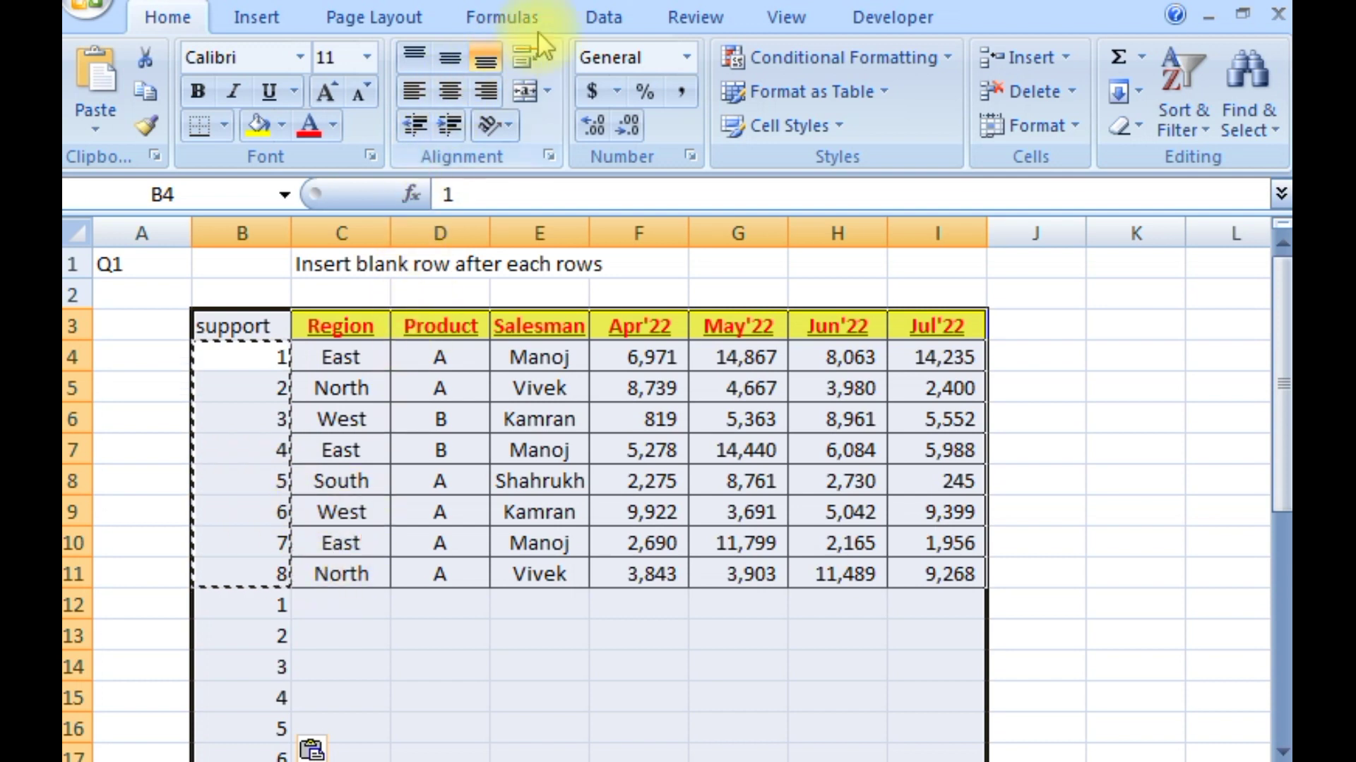
{"action": "left_click", "coordinate": [579, 21]}
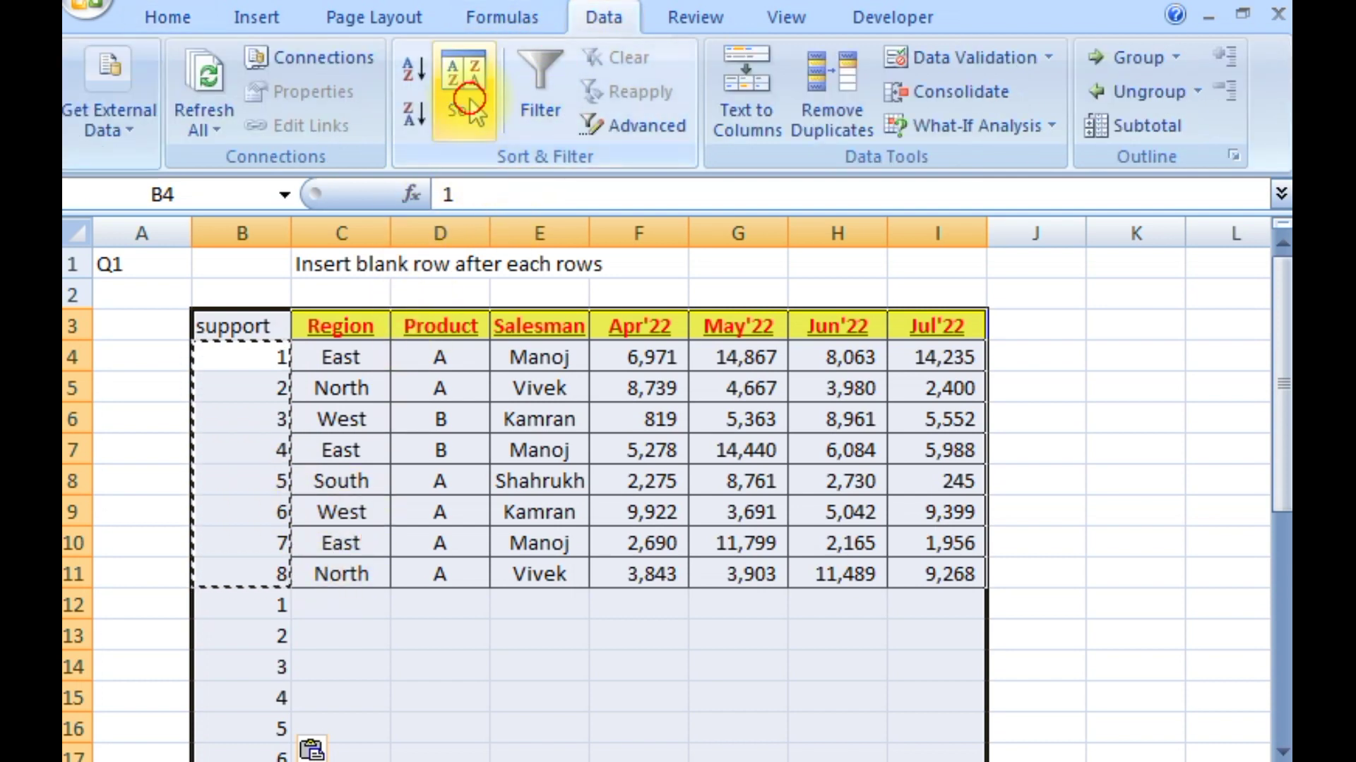
Sort the selection by the support column on Values, Smallest to Largest
{"action": "left_click", "coordinate": [469, 99]}
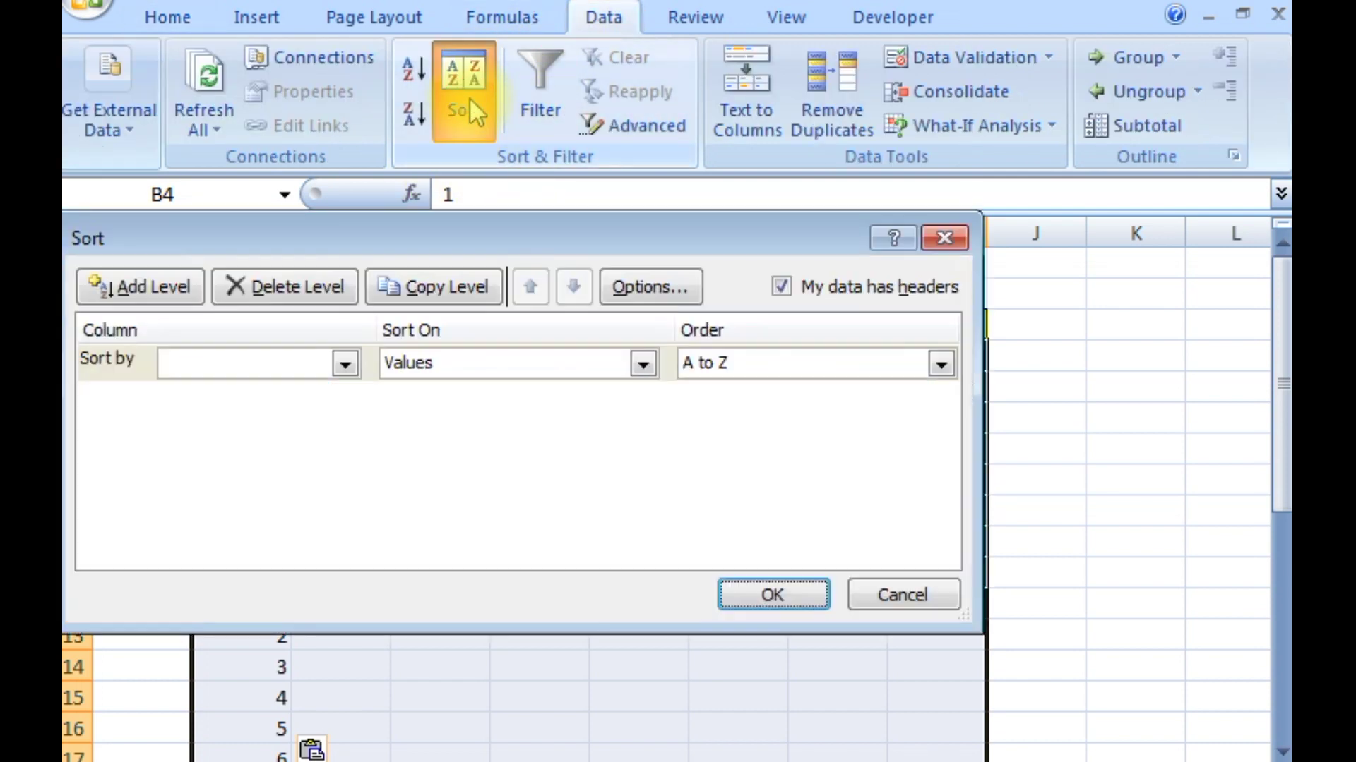
{"action": "left_click", "coordinate": [268, 364]}
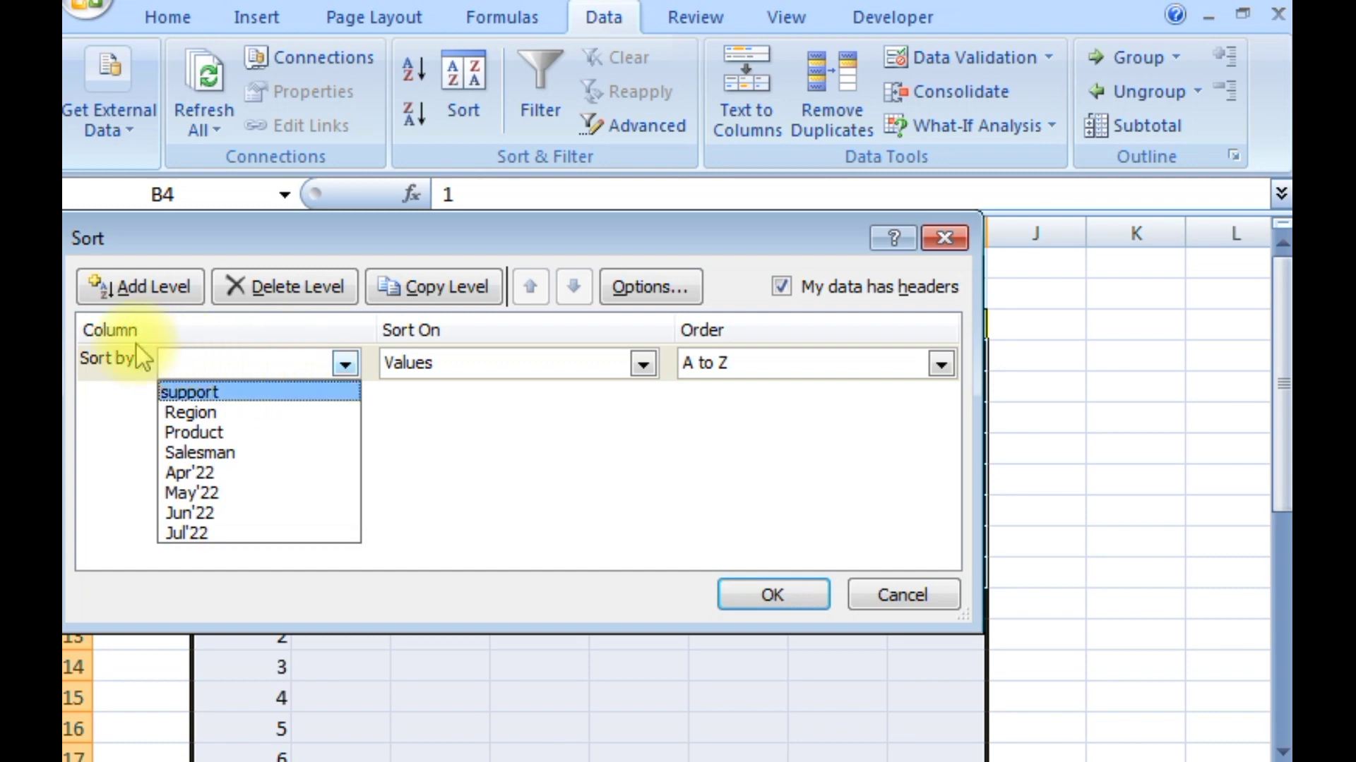
{"action": "left_click", "coordinate": [200, 393]}
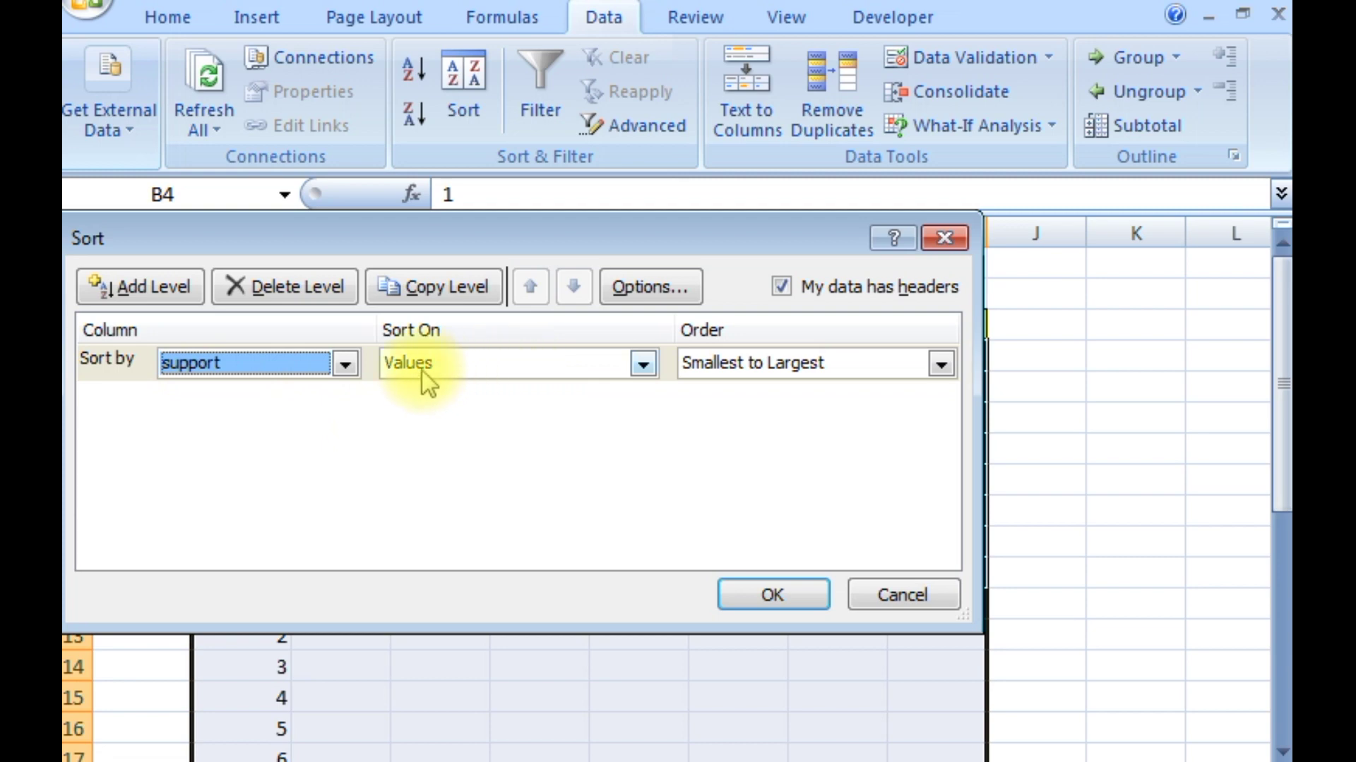
{"action": "left_click", "coordinate": [545, 364]}
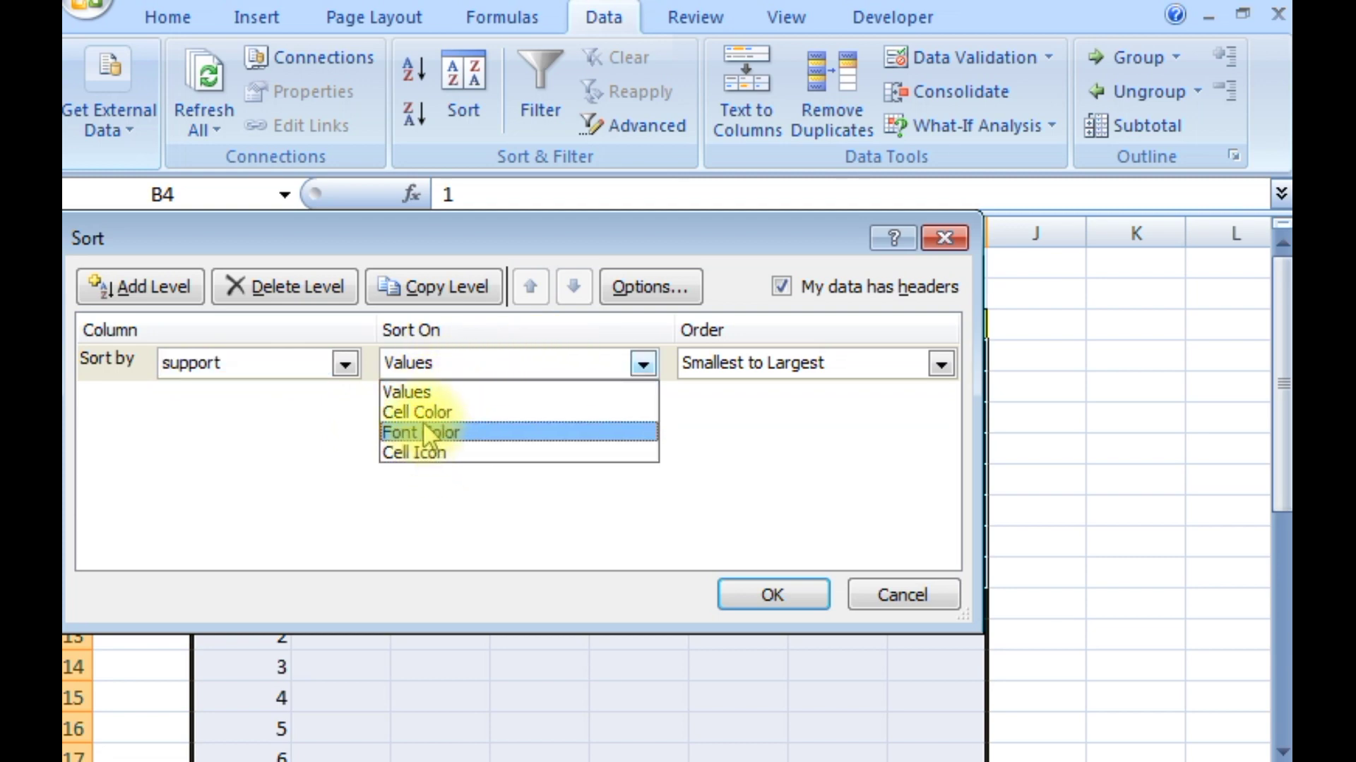
{"action": "left_click", "coordinate": [502, 390]}
{"action": "left_click", "coordinate": [721, 362]}
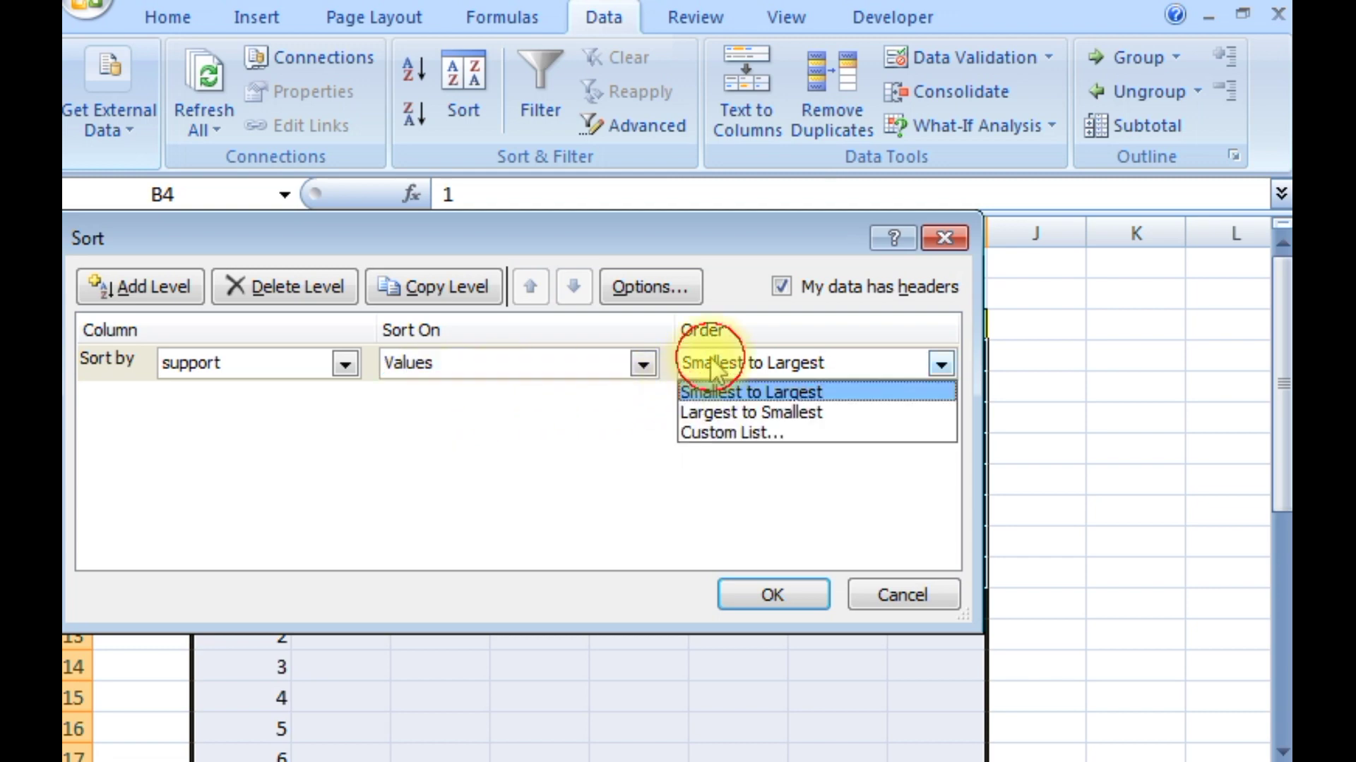
{"action": "left_click", "coordinate": [840, 392]}
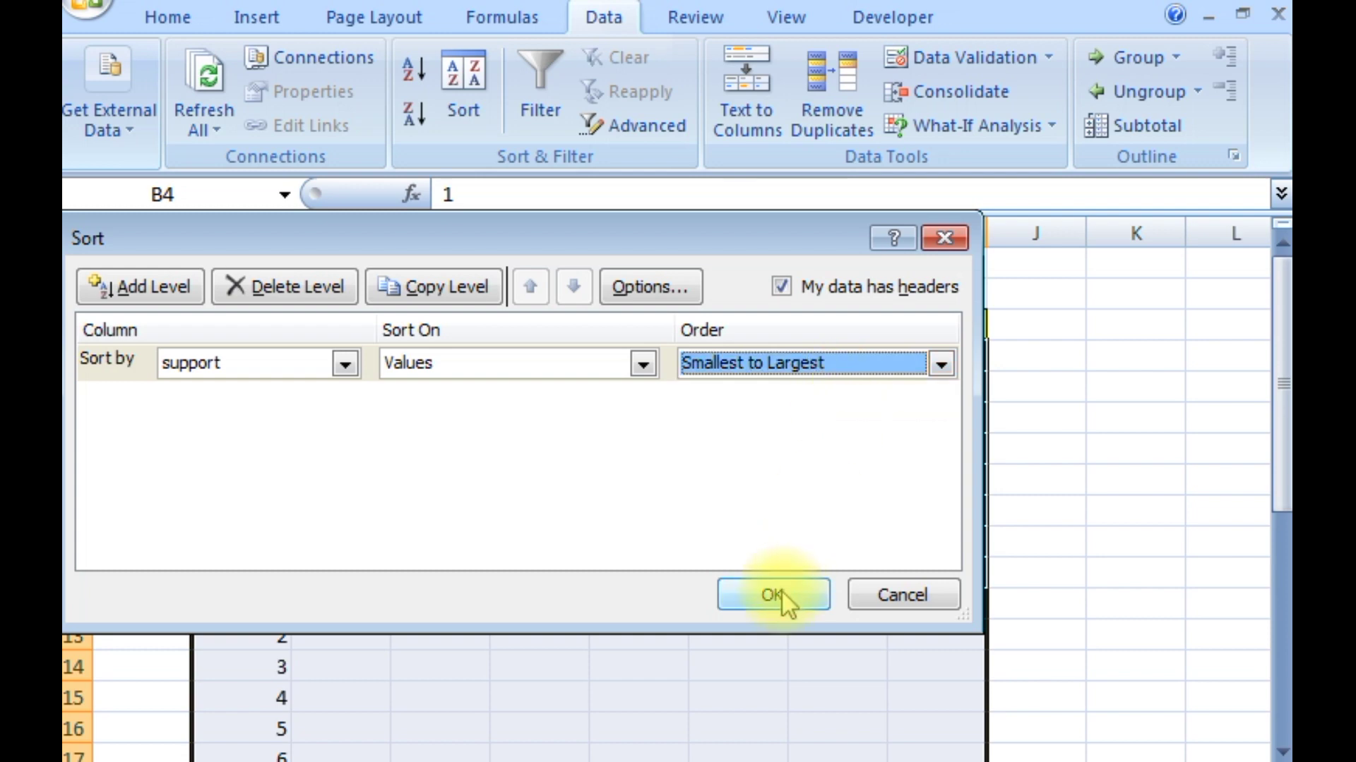
{"action": "left_click", "coordinate": [776, 595]}
{"action": "left_click", "coordinate": [540, 574]}
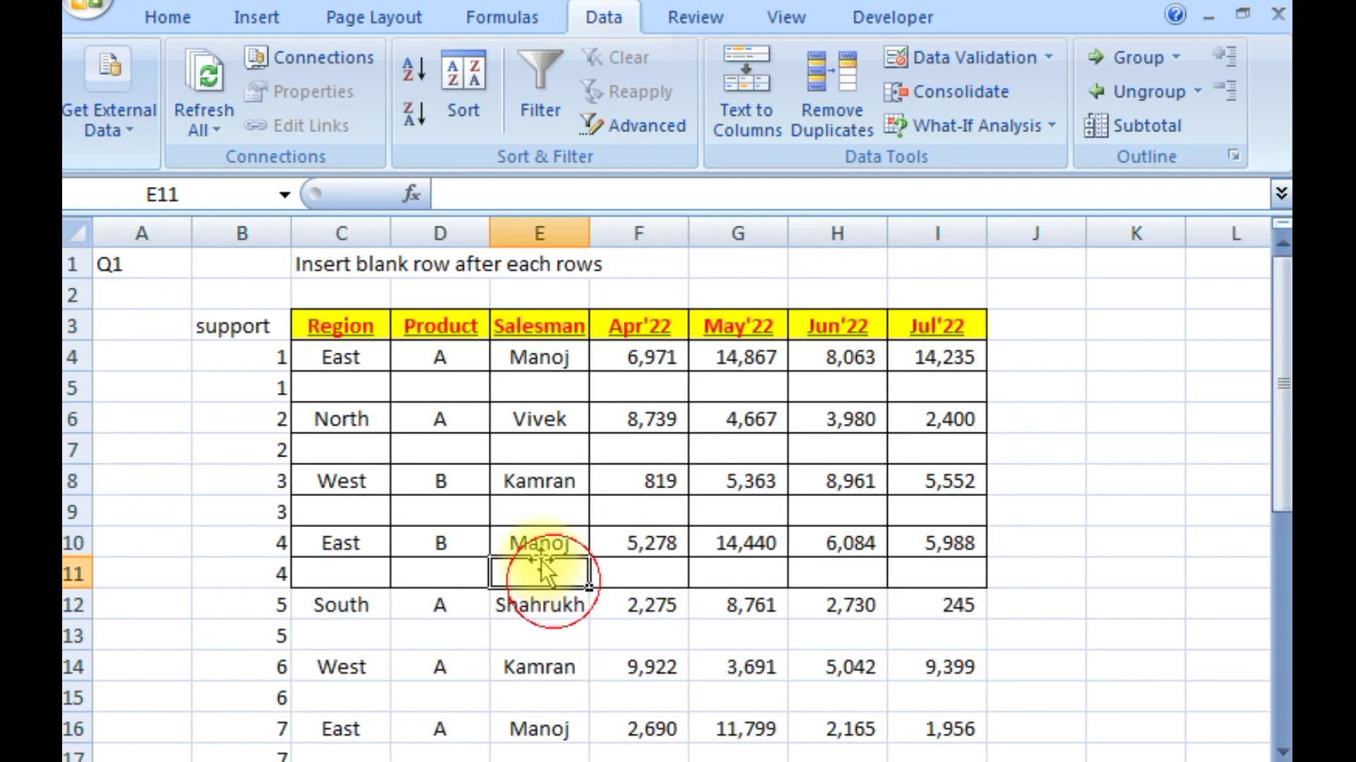
Clear the helper numbers from column B and select C4:H16 to review the blank rows
{"action": "left_click", "coordinate": [358, 395]}
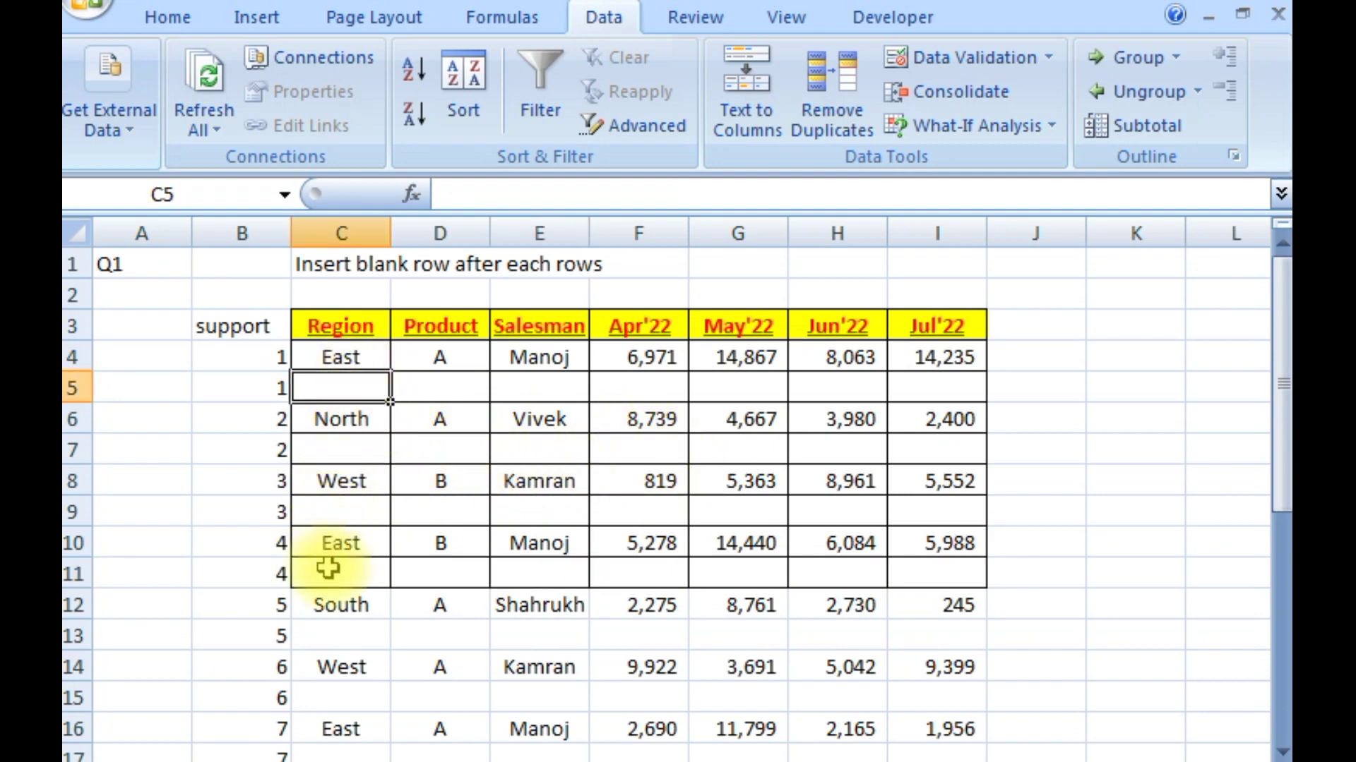
{"action": "left_click", "coordinate": [250, 224]}
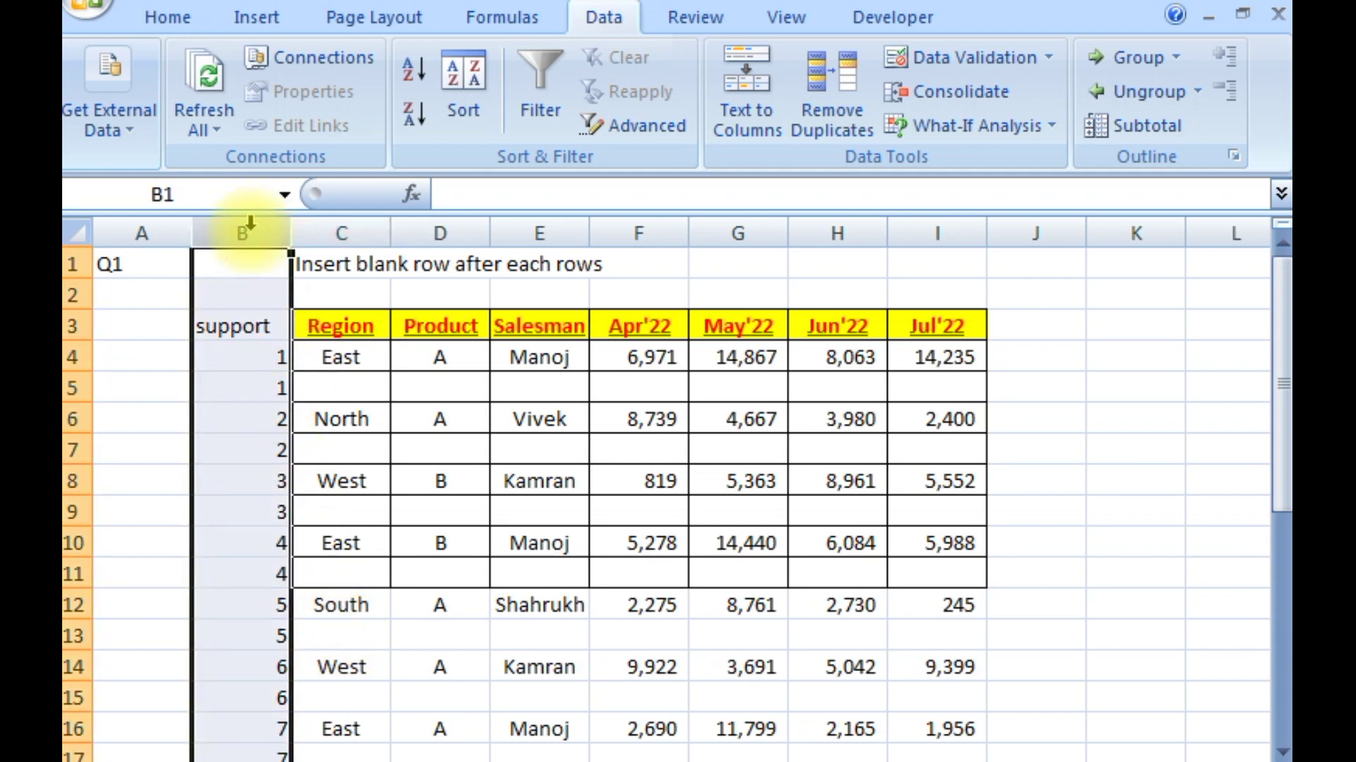
{"action": "key", "text": "Delete"}
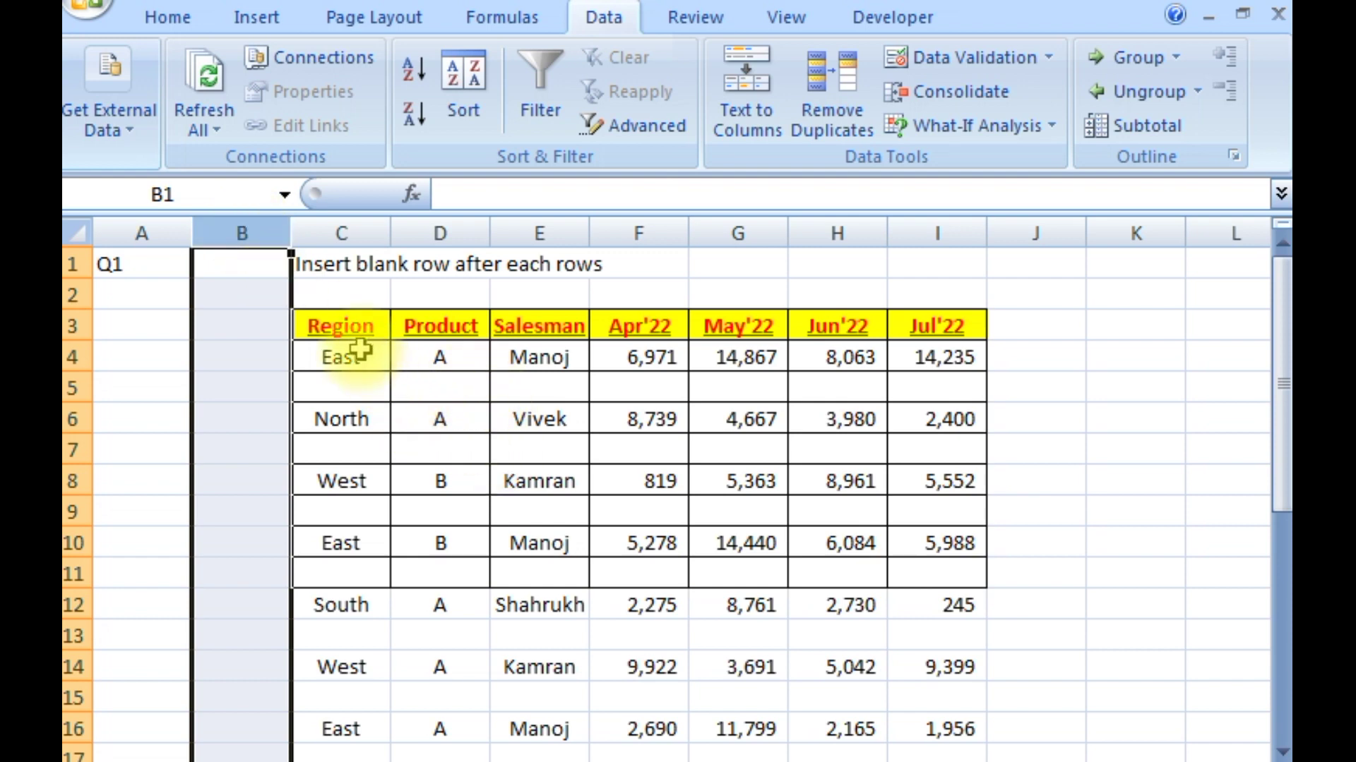
{"action": "left_click_drag", "start_coordinate": [367, 353], "coordinate": [878, 728]}
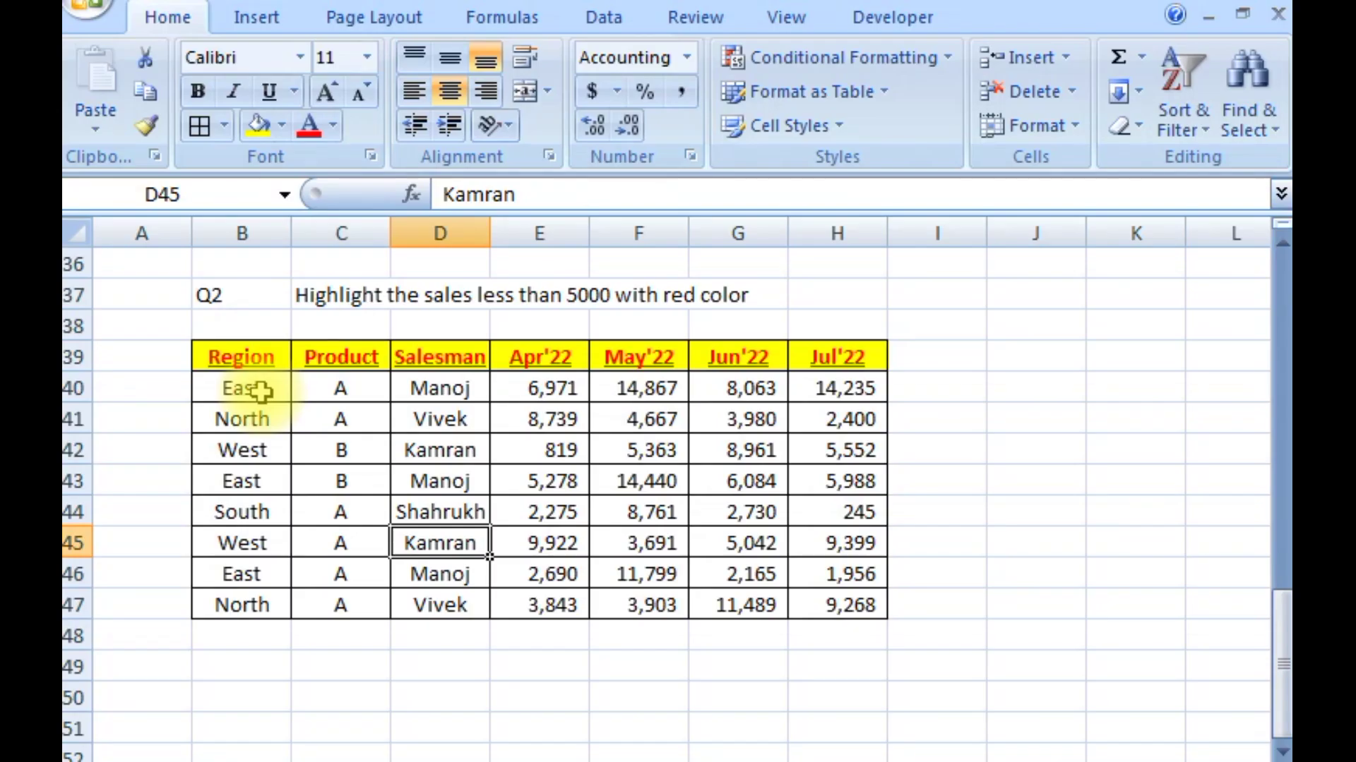
Point out the second table's headers, entries and Q2 task, ending on the first Apr'22 figure
{"action": "left_click", "coordinate": [242, 359]}
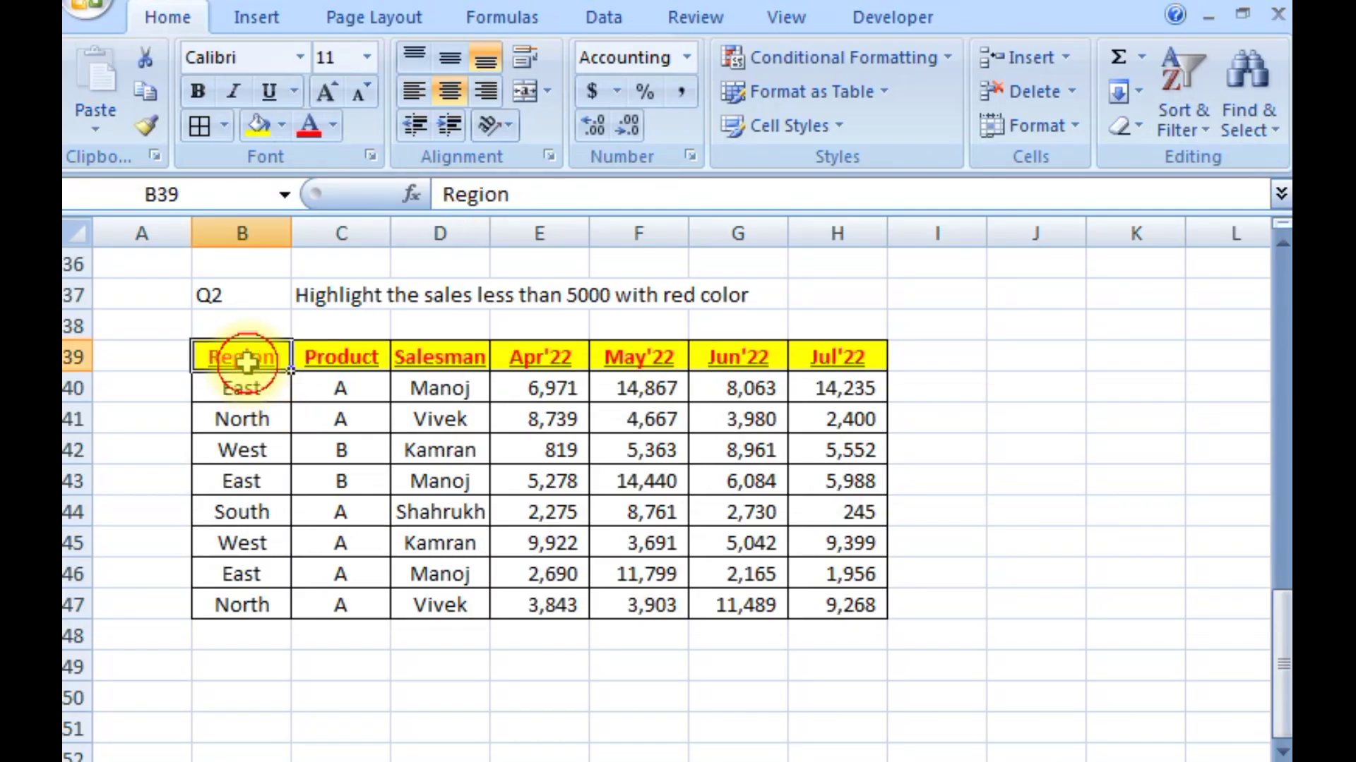
{"action": "left_click", "coordinate": [332, 475]}
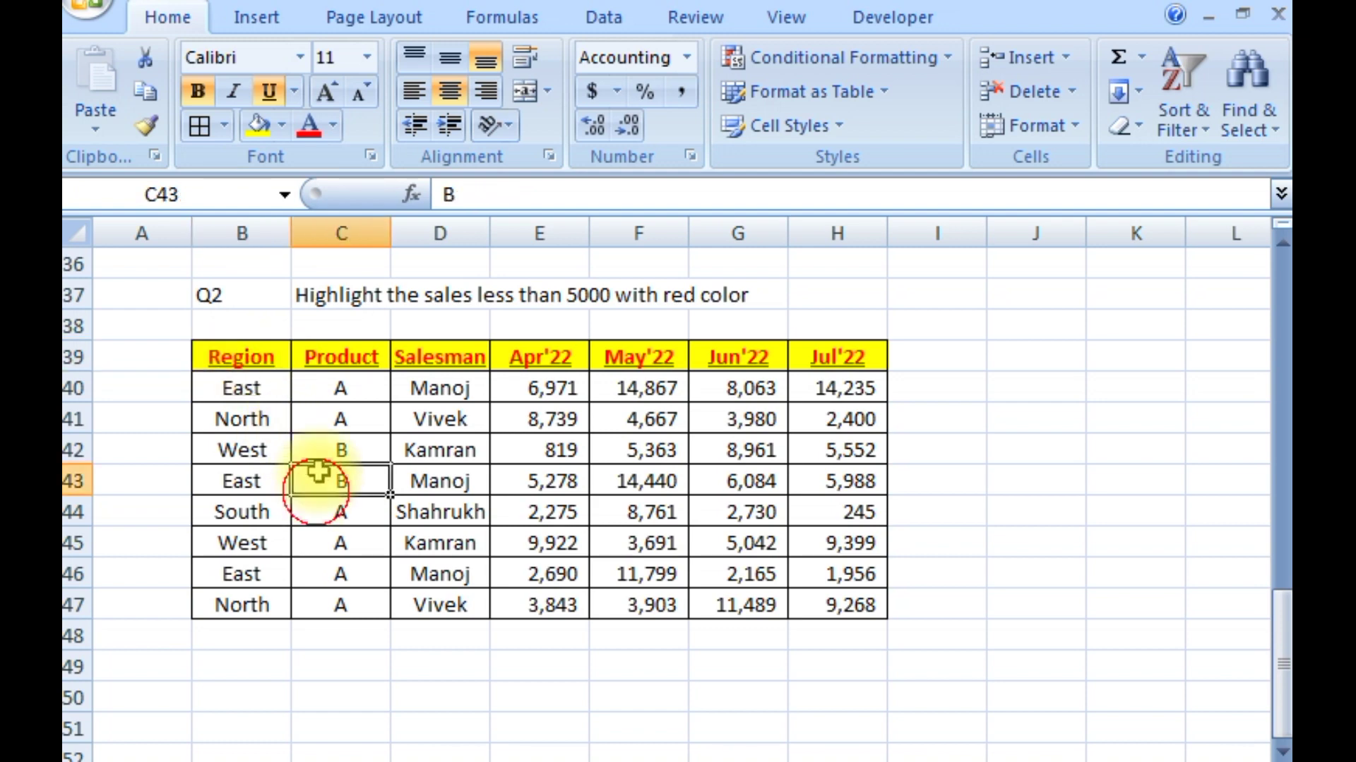
{"action": "left_click", "coordinate": [312, 298]}
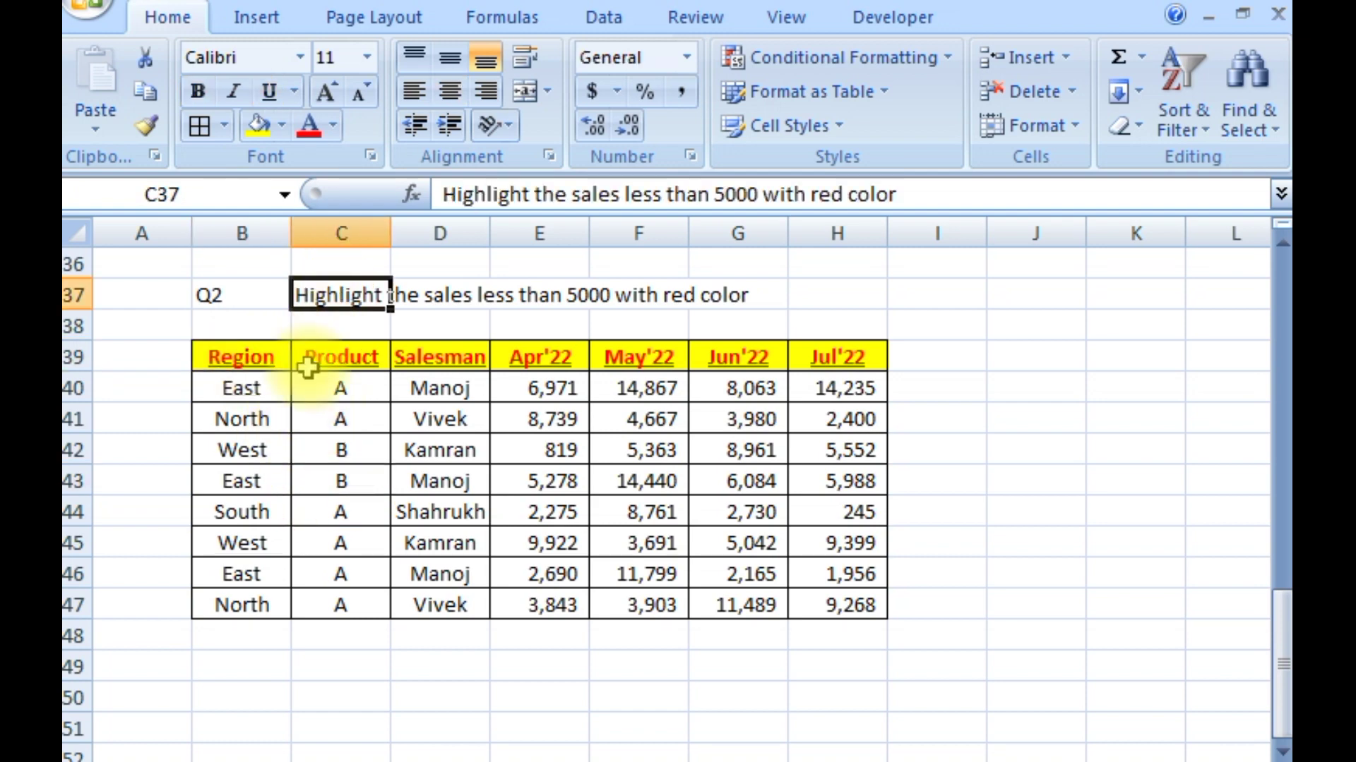
{"action": "left_click", "coordinate": [484, 508]}
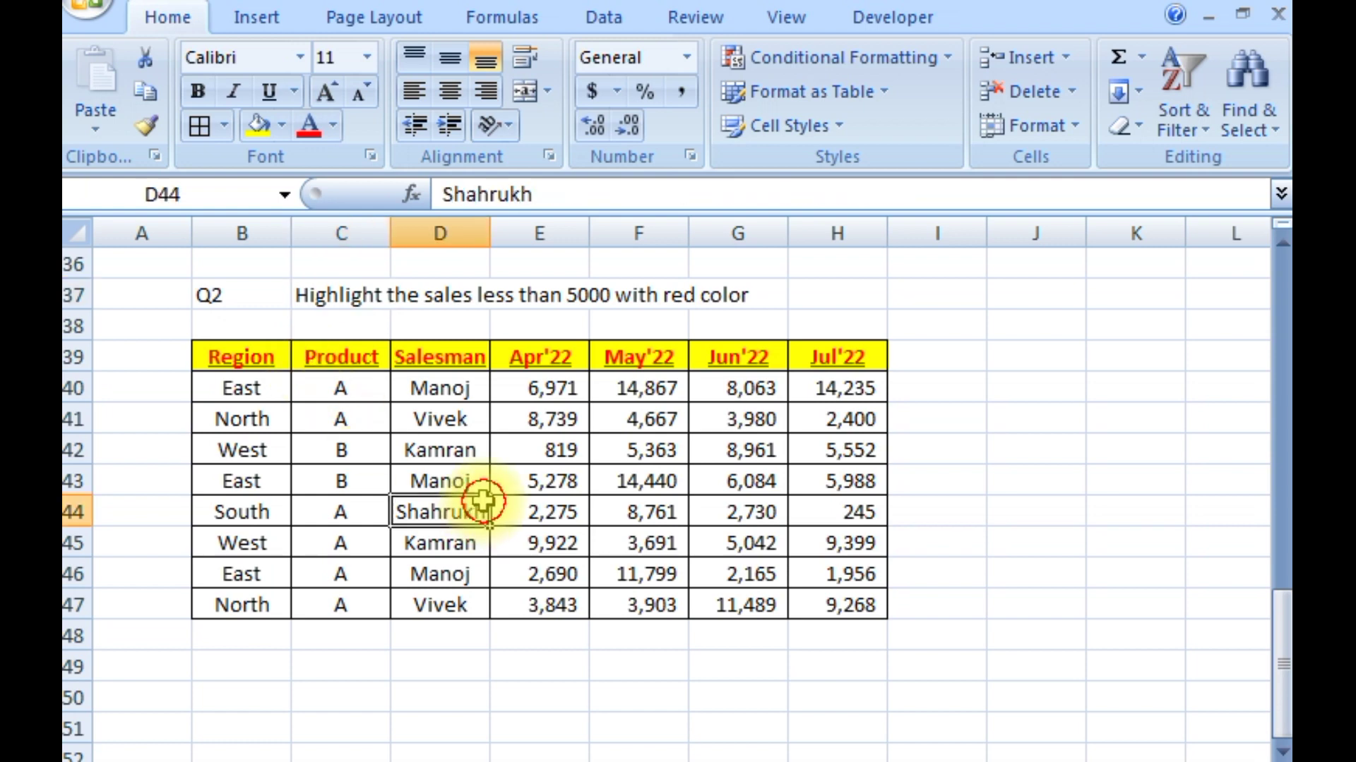
{"action": "left_click", "coordinate": [520, 386]}
{"action": "left_click", "coordinate": [272, 355]}
{"action": "left_click", "coordinate": [738, 451]}
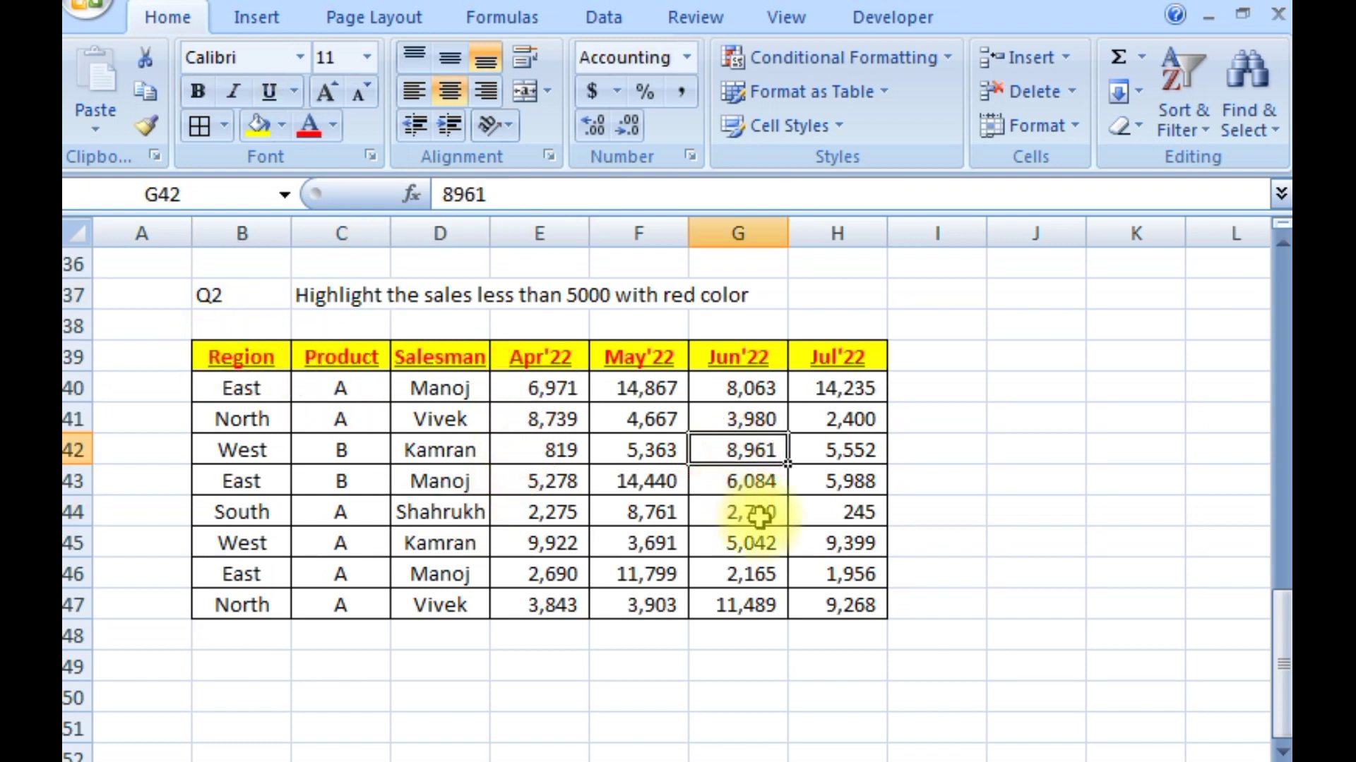
{"action": "left_click", "coordinate": [332, 297]}
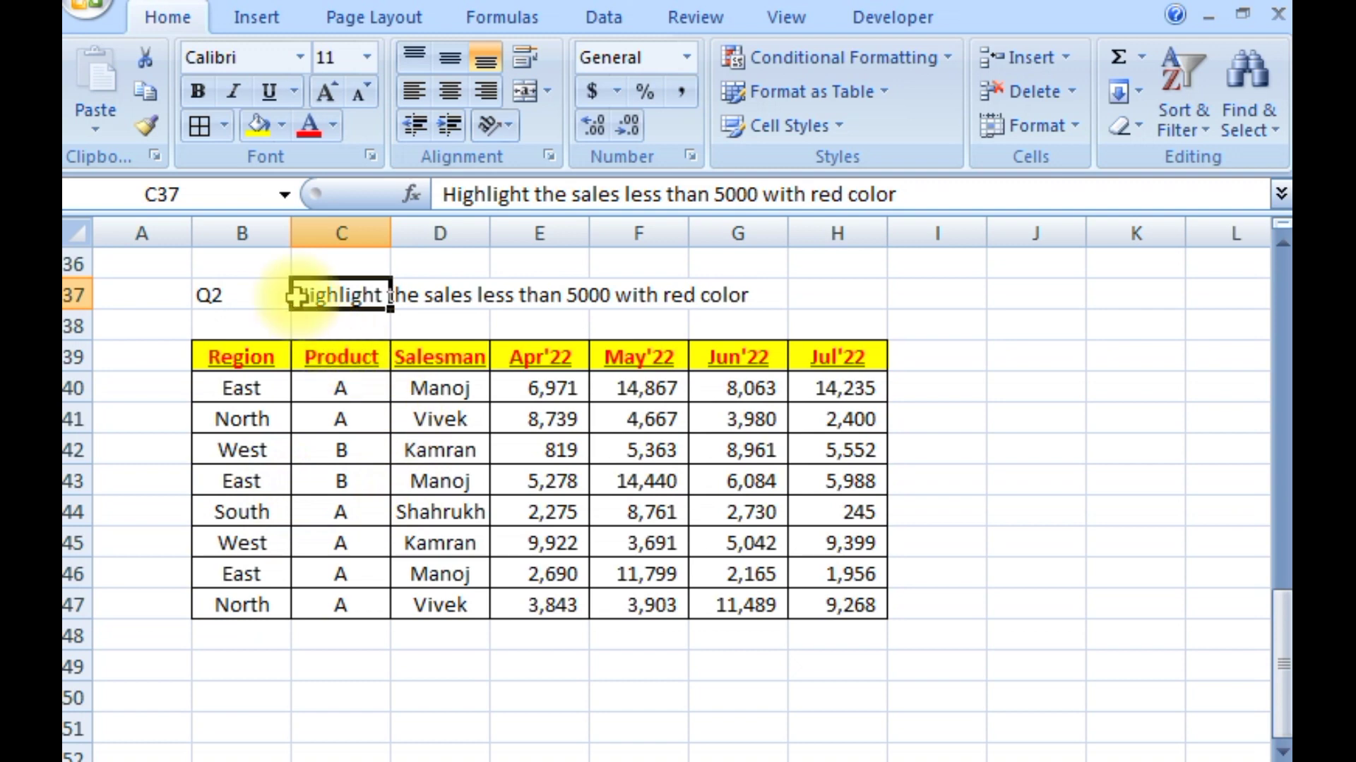
{"action": "left_click", "coordinate": [531, 387]}
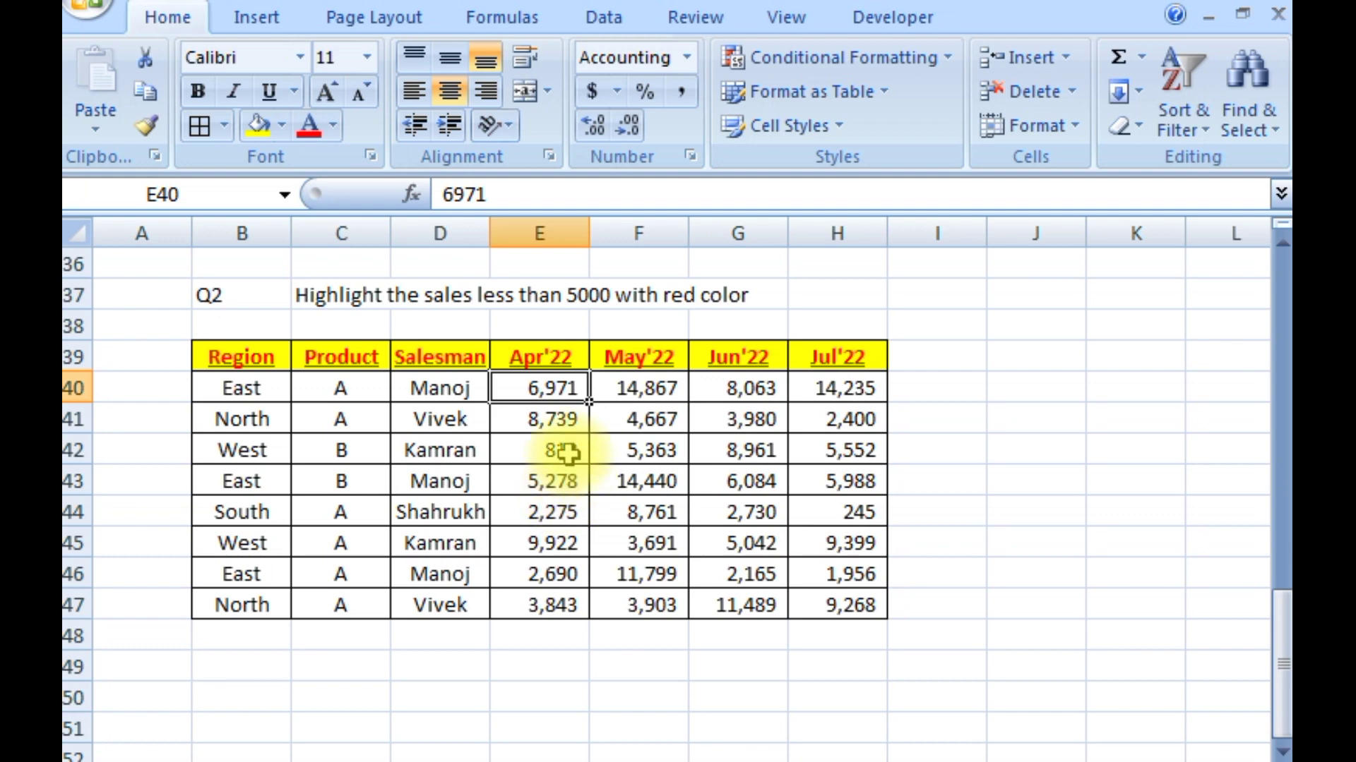
Select the Apr'22–Jul'22 sales figures E40:H47, leaving the fill colour unchanged
{"action": "left_click", "coordinate": [281, 125]}
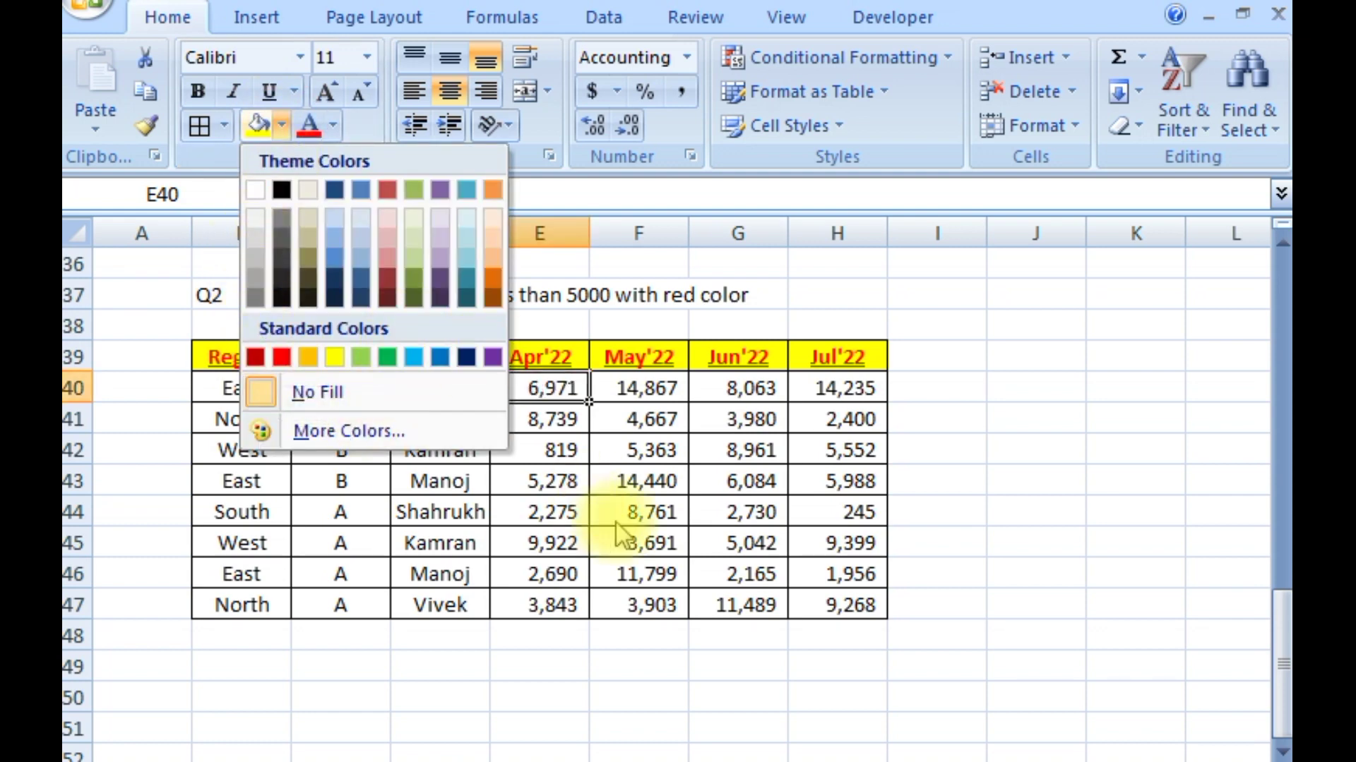
{"action": "left_click", "coordinate": [553, 392]}
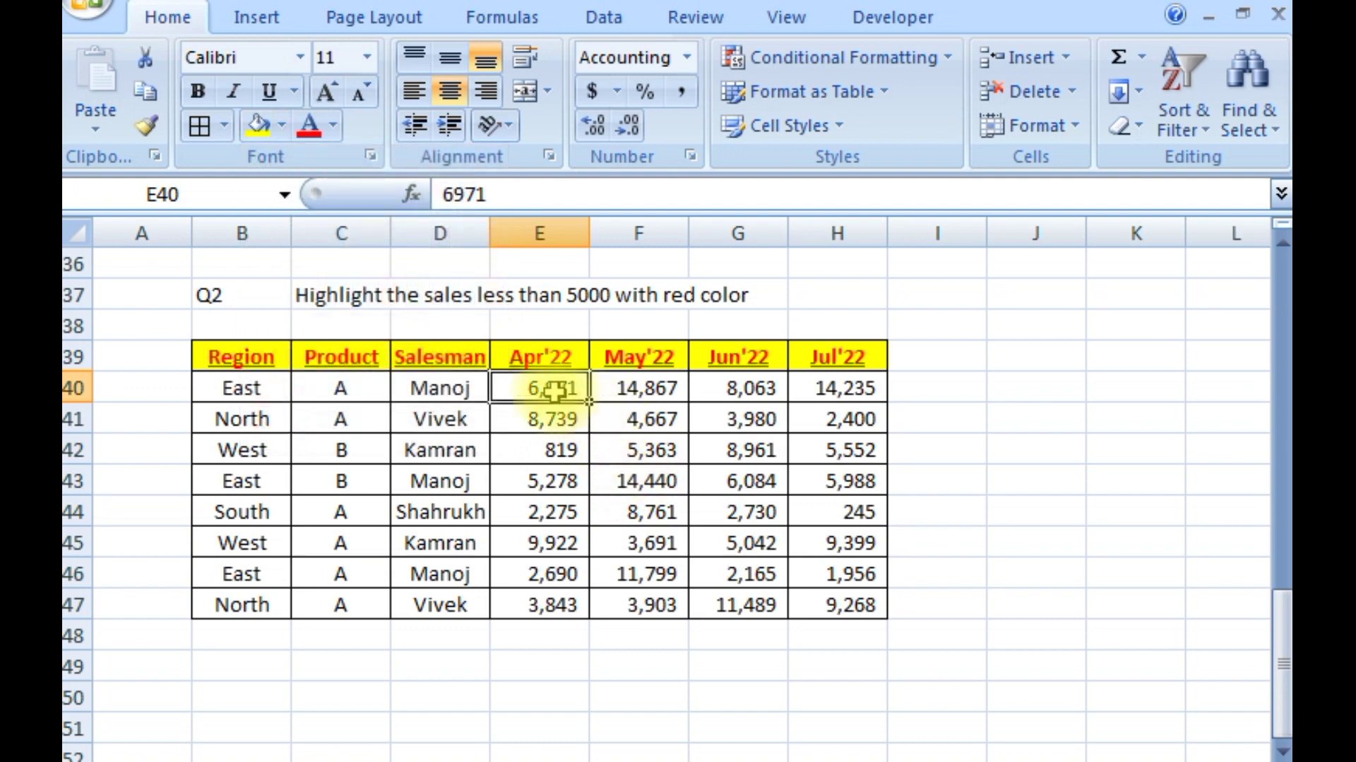
{"action": "left_click_drag", "start_coordinate": [545, 383], "coordinate": [831, 611]}
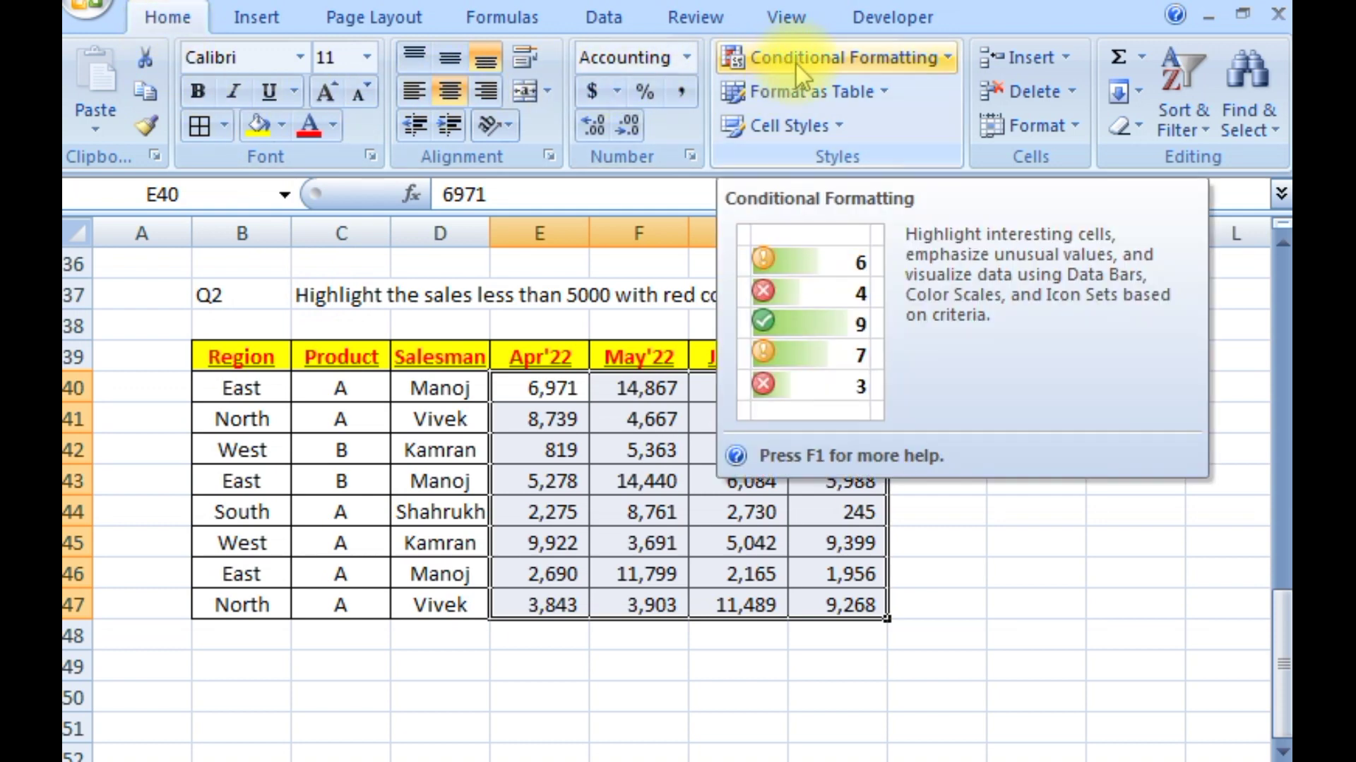
Choose Conditional Formatting > Highlight Cells Rules > Less Than for the selected sales
{"action": "left_click", "coordinate": [795, 63]}
{"action": "mouse_move", "coordinate": [870, 112]}
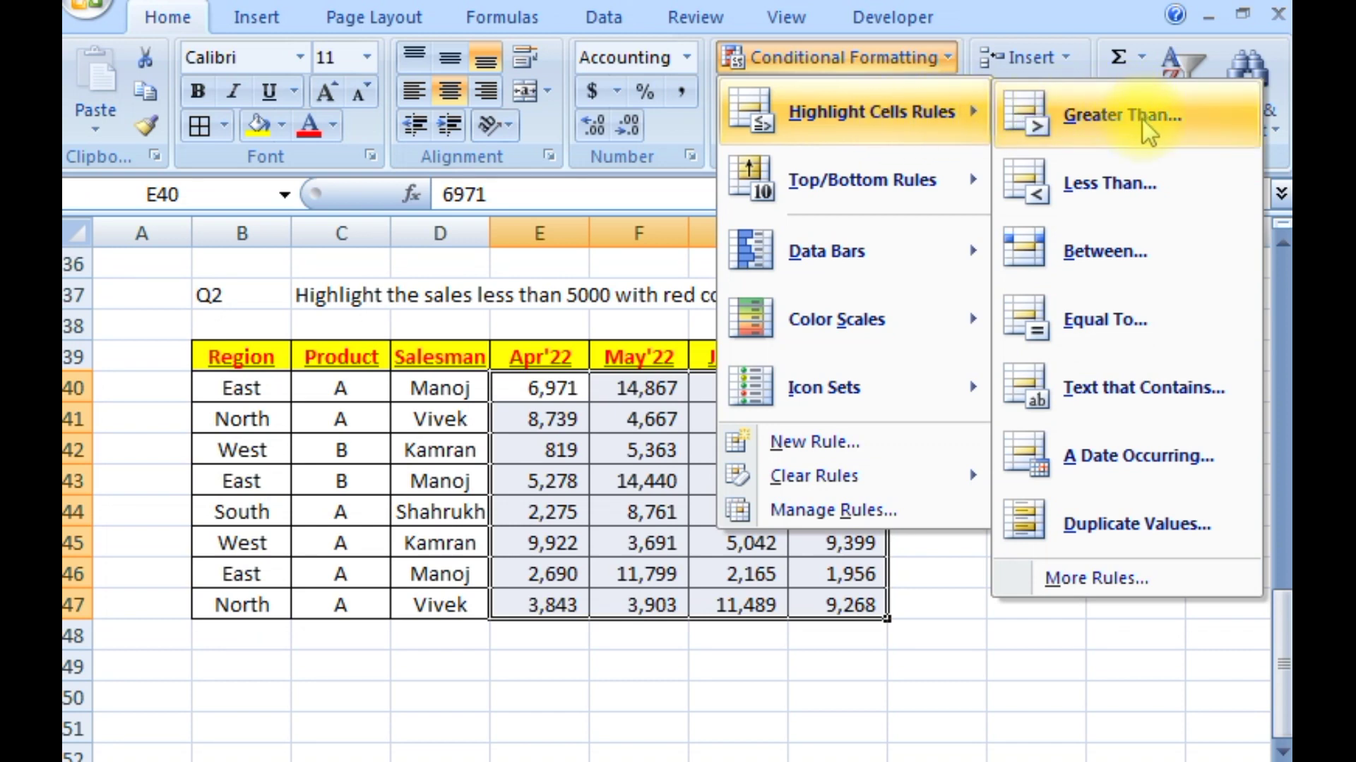
{"action": "left_click", "coordinate": [1150, 192]}
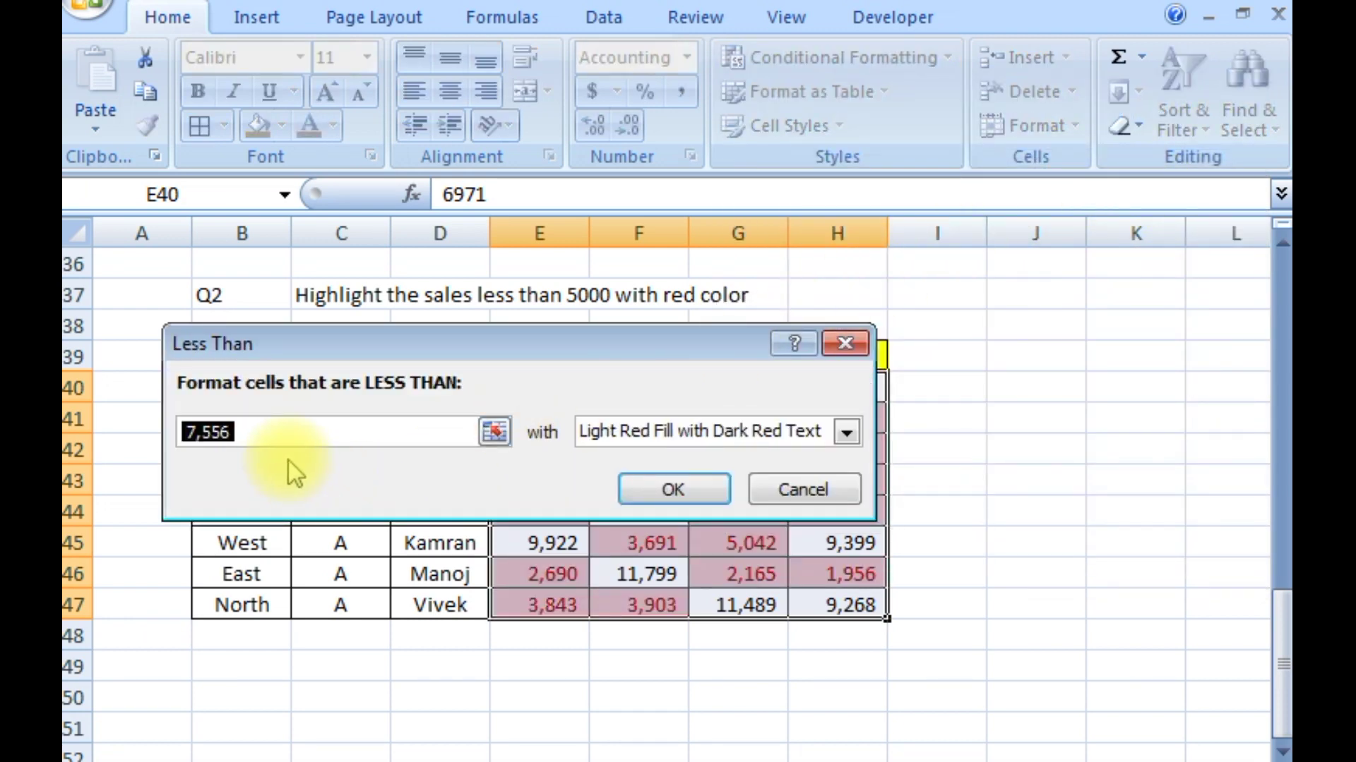
Highlight values less than 5000 with Light Red Fill with Dark Red Text
{"action": "type", "text": "5000"}
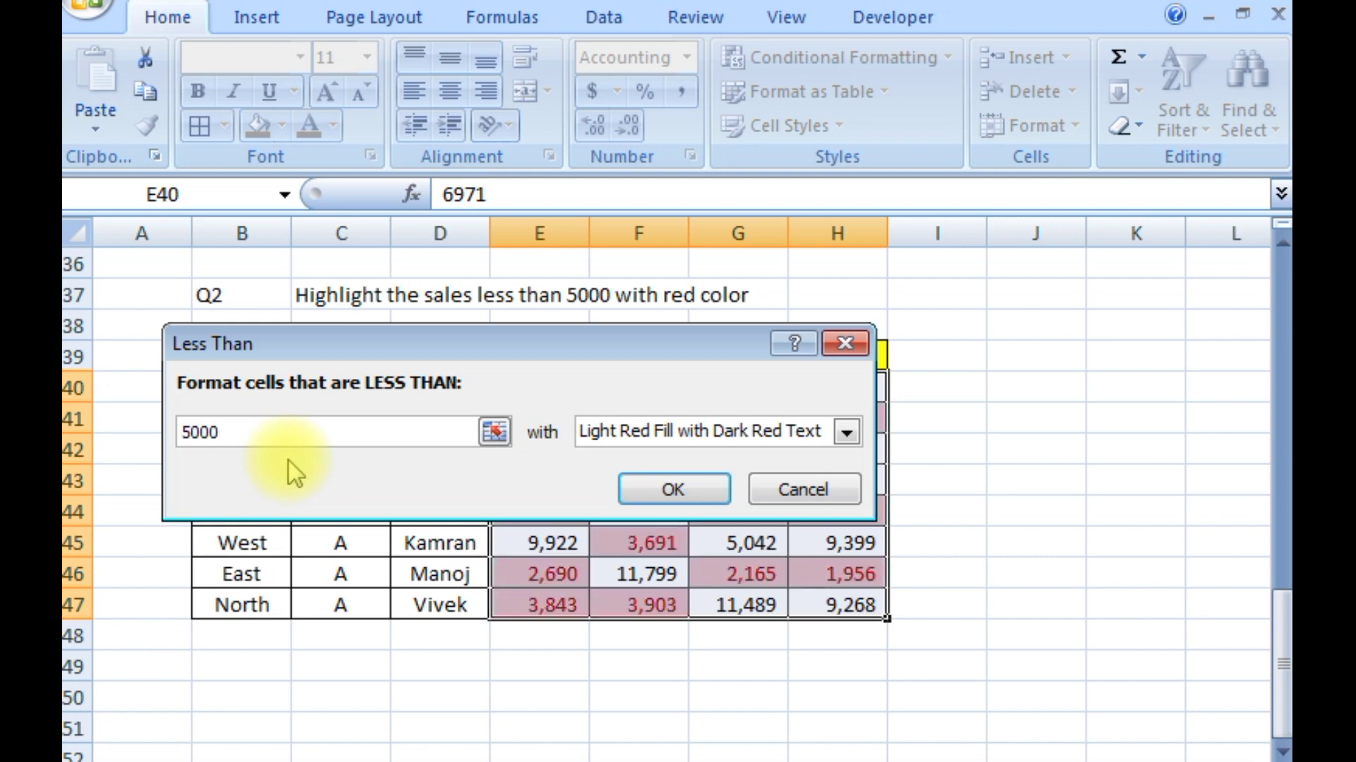
{"action": "left_click", "coordinate": [845, 436]}
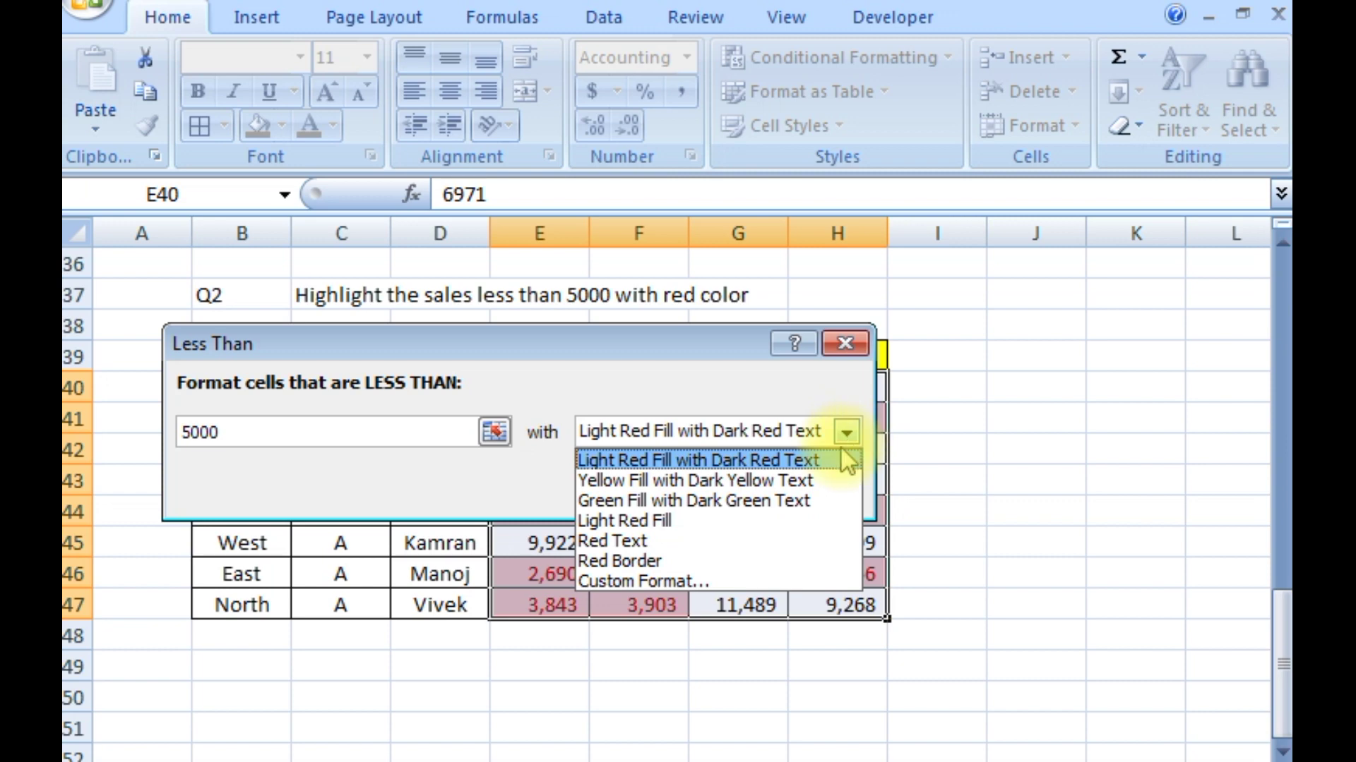
{"action": "left_click", "coordinate": [740, 461]}
{"action": "left_click", "coordinate": [648, 490]}
{"action": "left_click", "coordinate": [942, 418]}
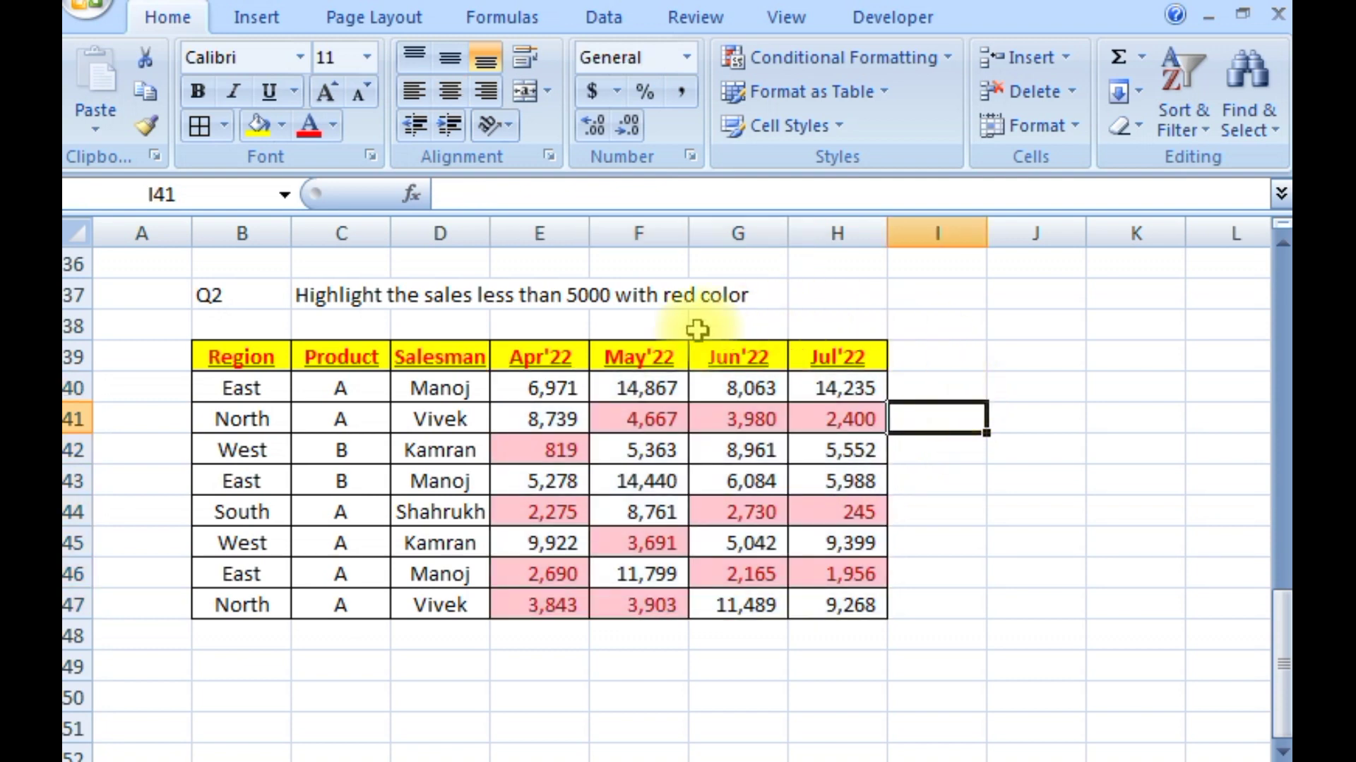